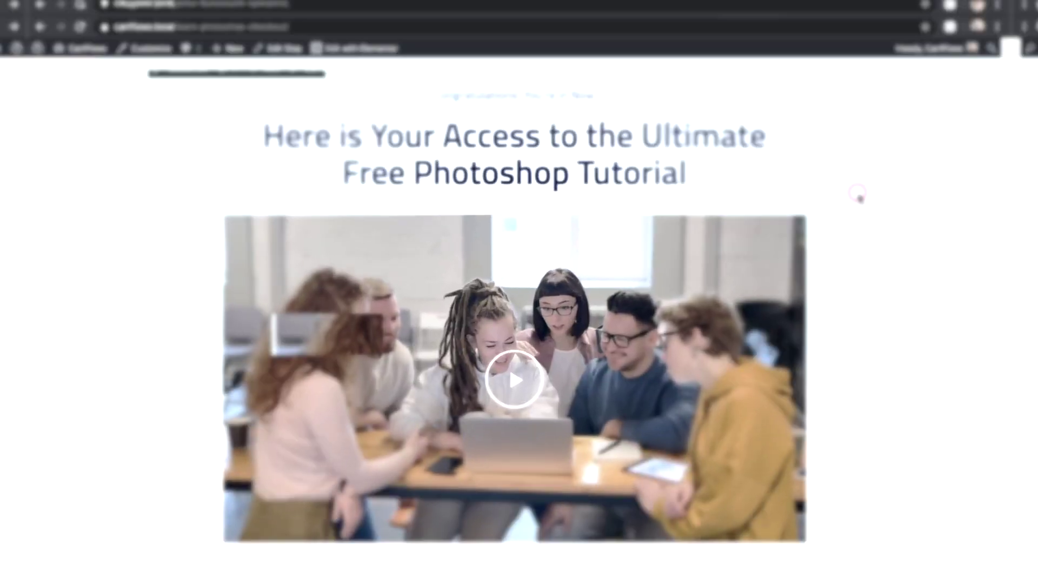
Jump down from the Photoshop course plan choices to the checkout form
{"action": "scroll", "coordinate": [869, 225], "scroll_direction": "down", "scroll_amount": 1}
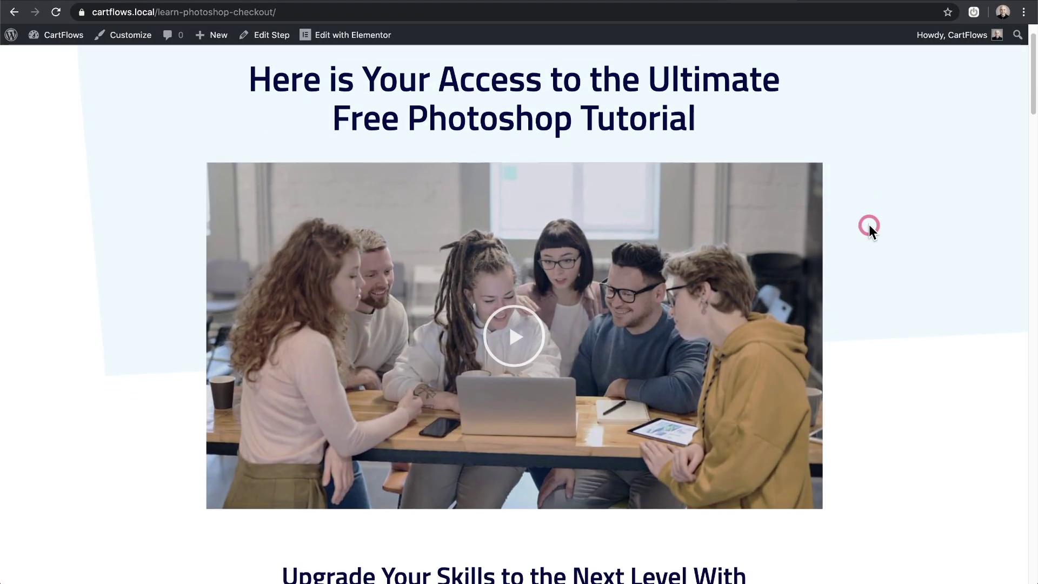
{"action": "scroll", "coordinate": [868, 225], "scroll_direction": "down", "scroll_amount": 7}
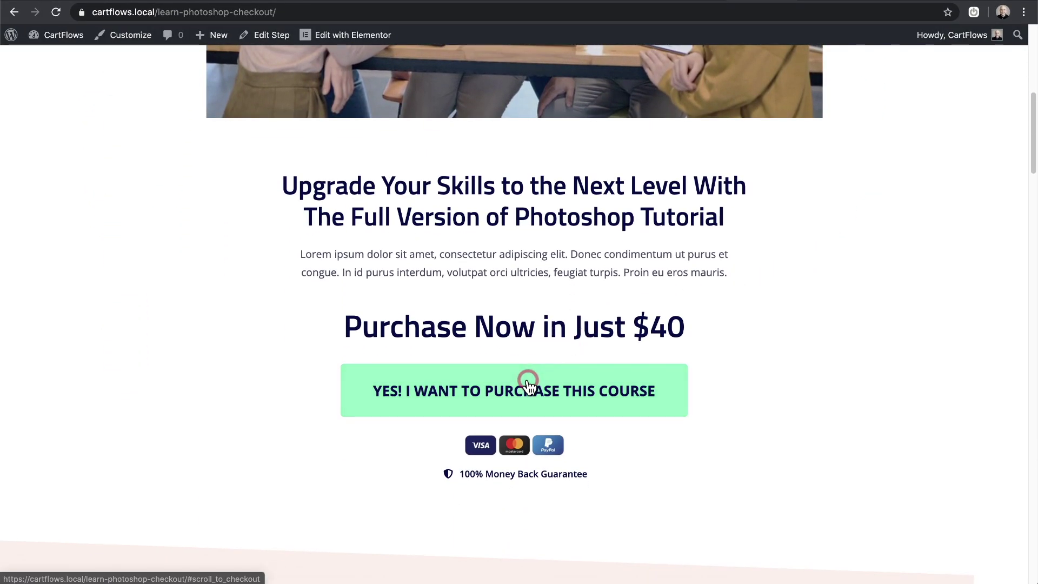
{"action": "left_click", "coordinate": [529, 385]}
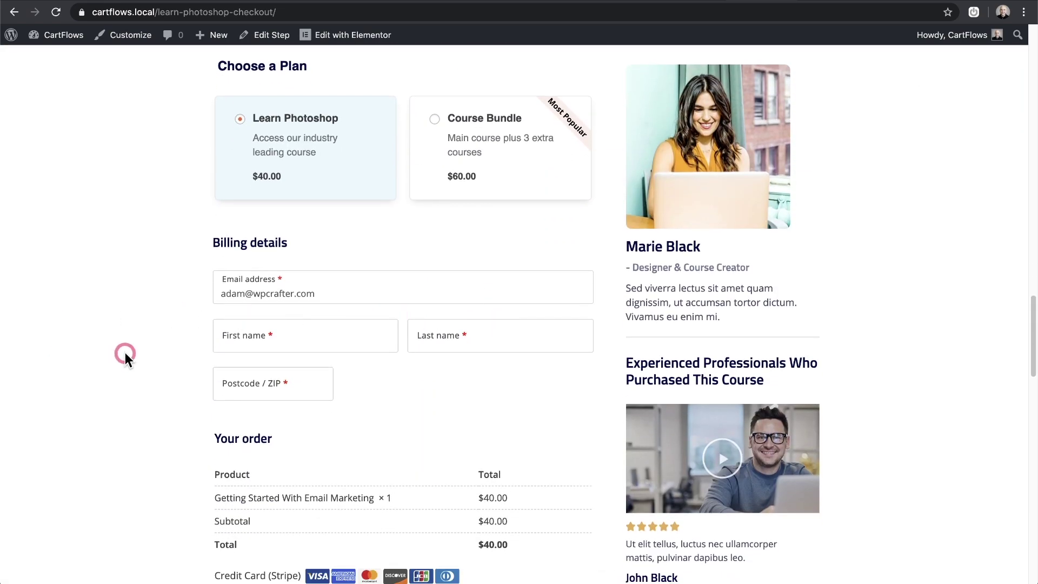
Annotate the plan cards, then switch to the Herbal Skin Crème checkout page
{"action": "left_click_drag", "start_coordinate": [113, 356], "coordinate": [219, 216]}
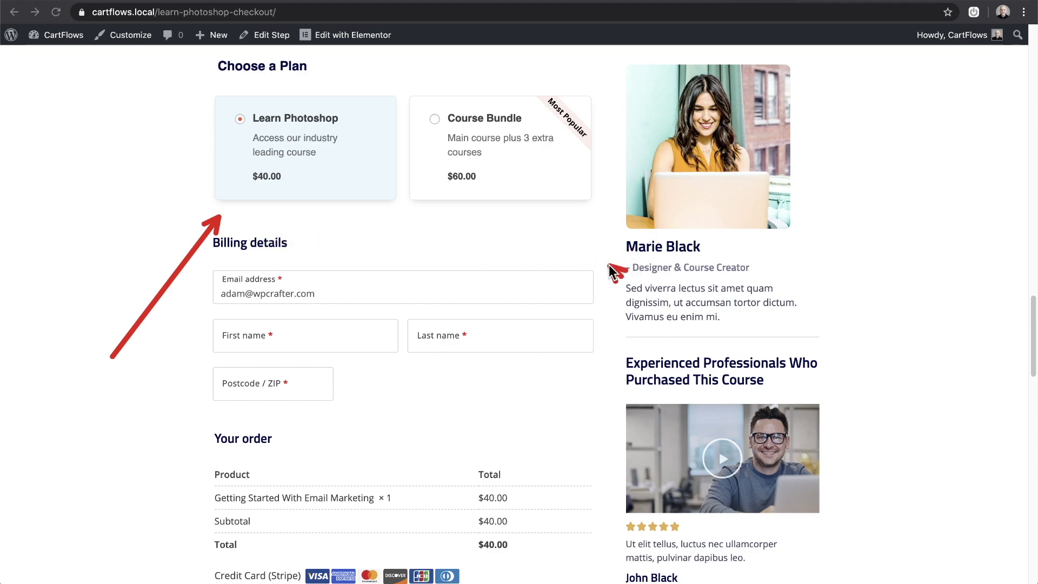
{"action": "mouse_move", "coordinate": [609, 264]}
{"action": "left_mouse_down"}
{"action": "mouse_move", "coordinate": [534, 209]}
{"action": "mouse_move", "coordinate": [536, 190]}
{"action": "left_mouse_up"}
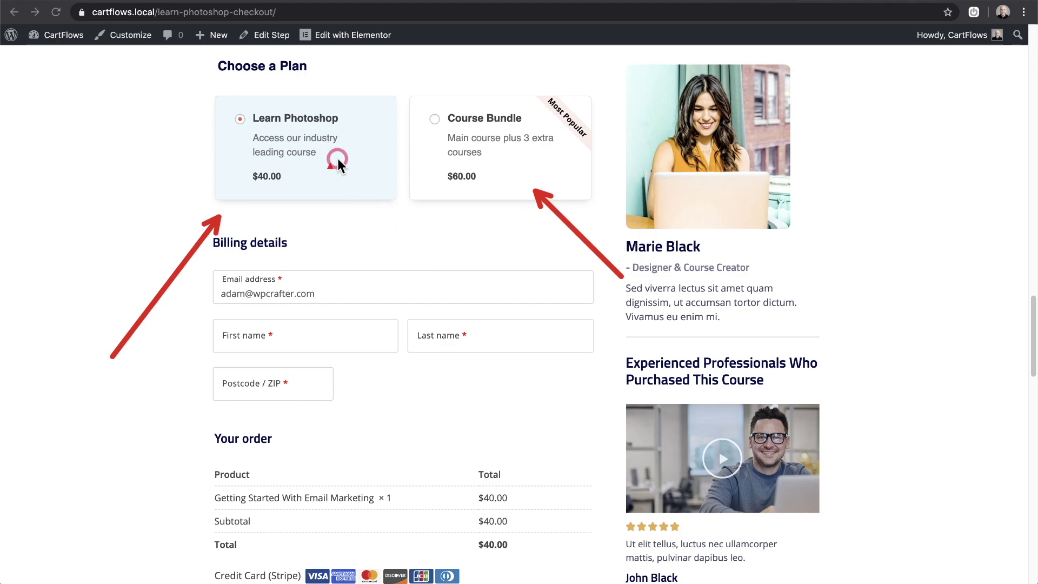
{"action": "key", "text": "Escape"}
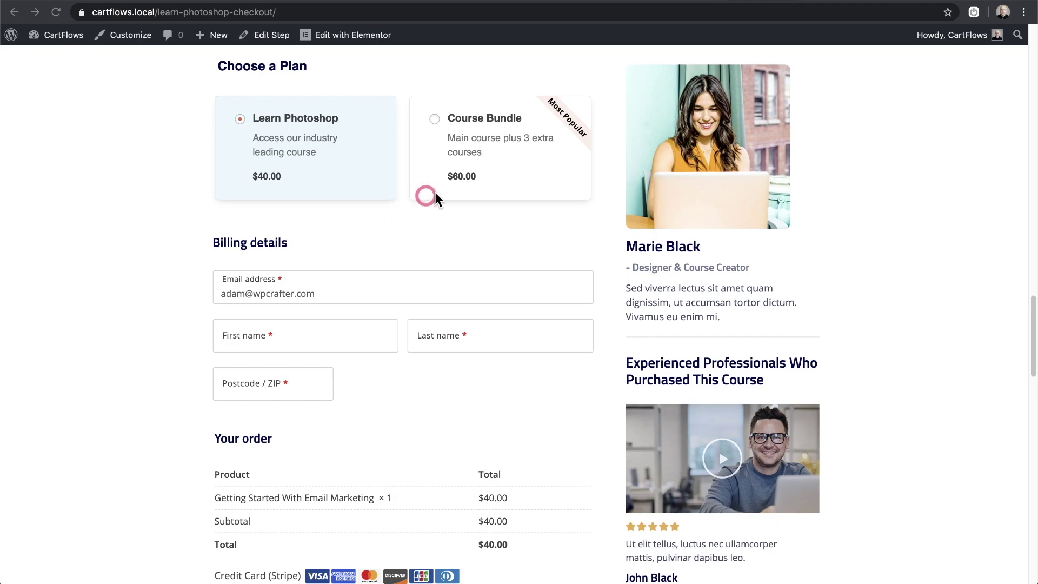
{"action": "left_click", "coordinate": [822, 6]}
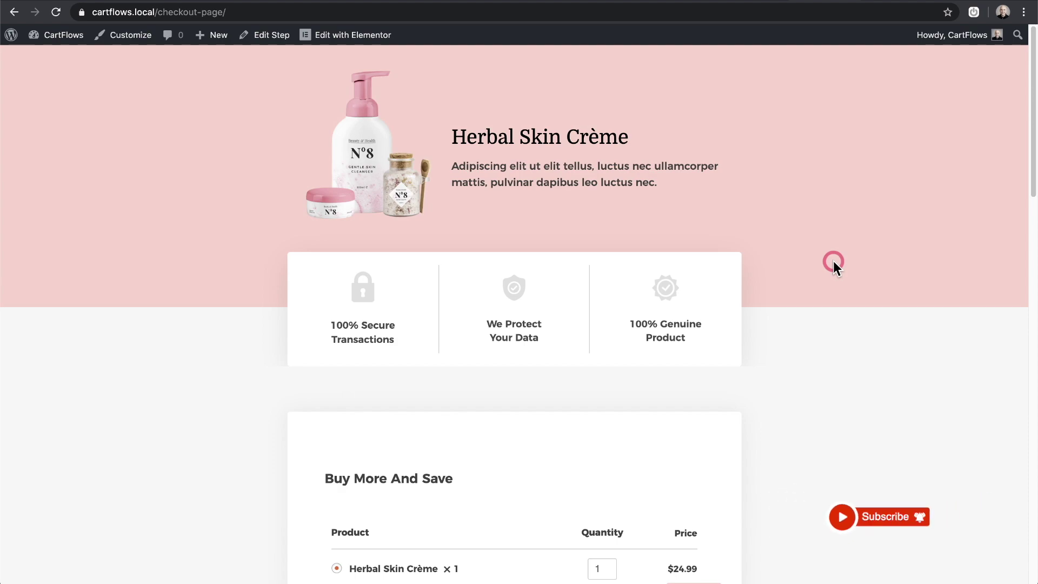
{"action": "scroll", "coordinate": [819, 267], "scroll_direction": "down", "scroll_amount": 4}
{"action": "scroll", "coordinate": [817, 269], "scroll_direction": "down", "scroll_amount": 3}
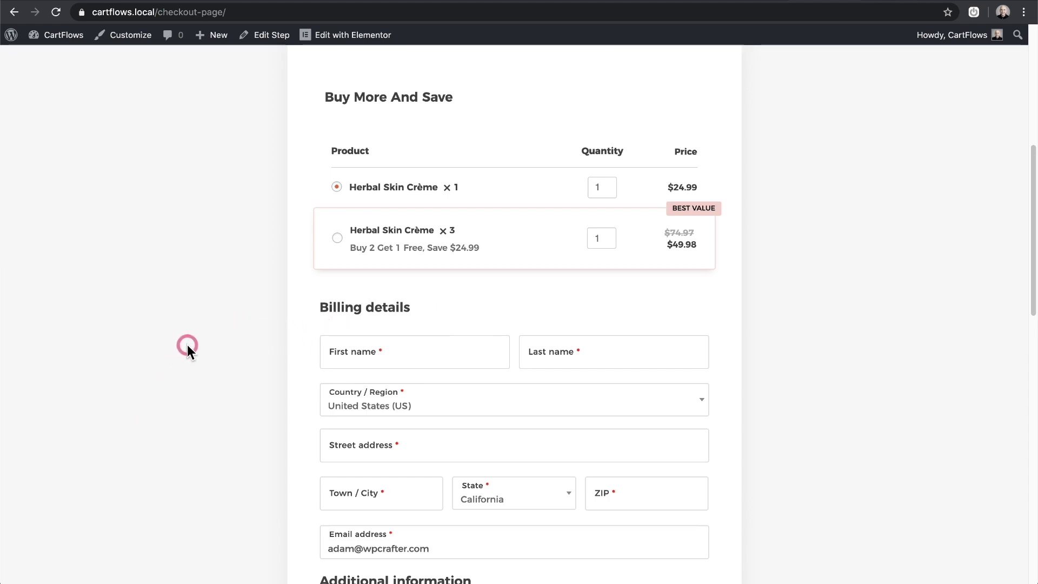
{"action": "left_click_drag", "start_coordinate": [210, 186], "coordinate": [319, 185]}
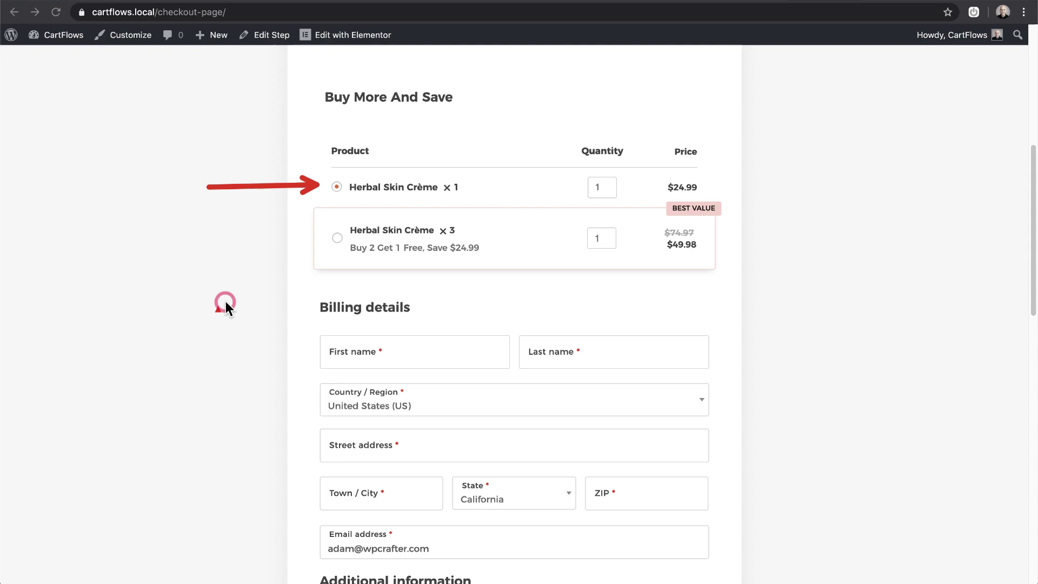
{"action": "left_click_drag", "start_coordinate": [226, 301], "coordinate": [322, 244]}
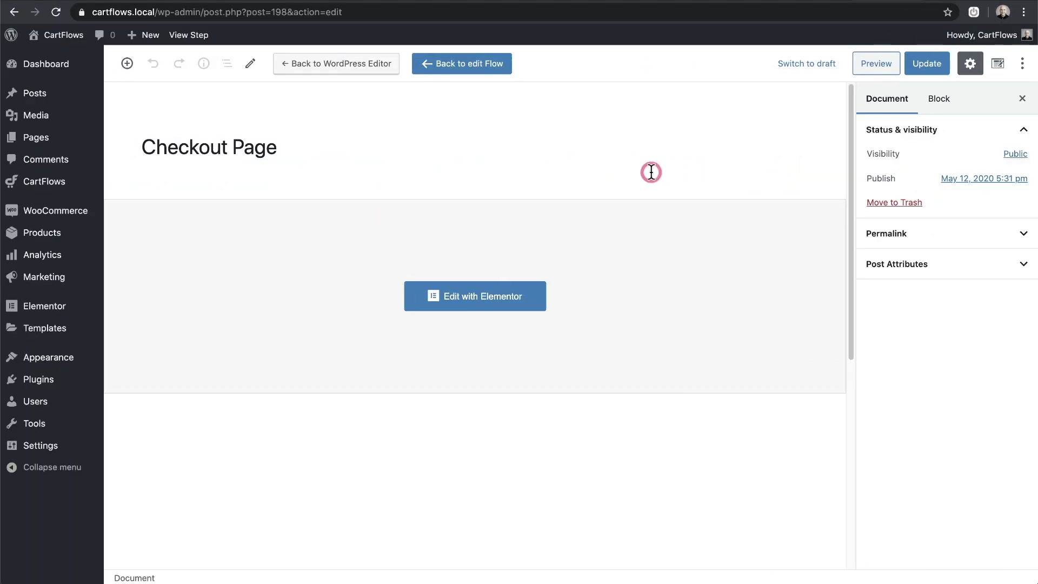
Check the single and 3-pack Tanning Lotion entries, then bring up the Product Options settings
{"action": "scroll", "coordinate": [651, 172], "scroll_direction": "down", "scroll_amount": 10}
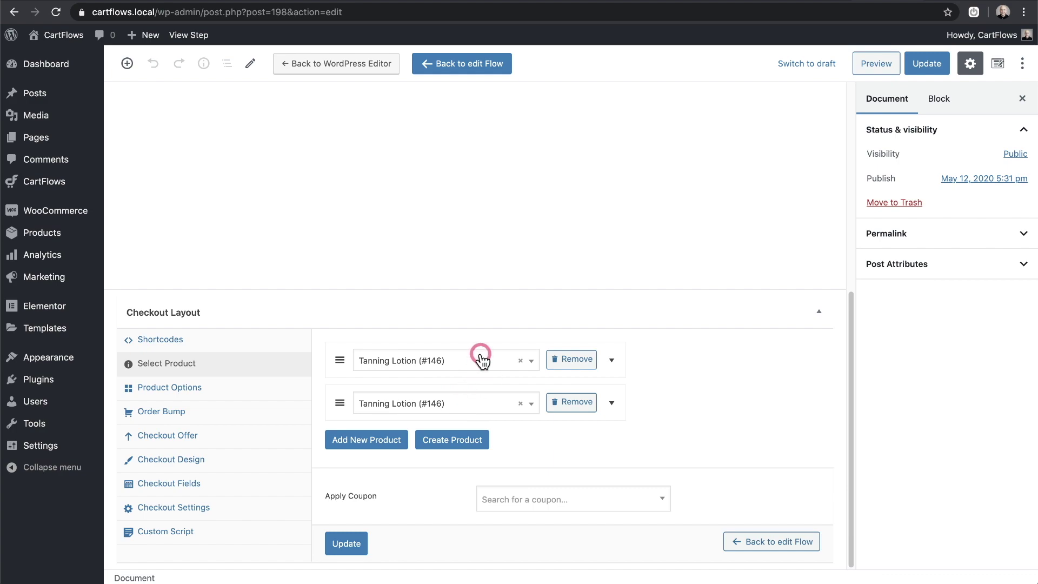
{"action": "left_click", "coordinate": [612, 361]}
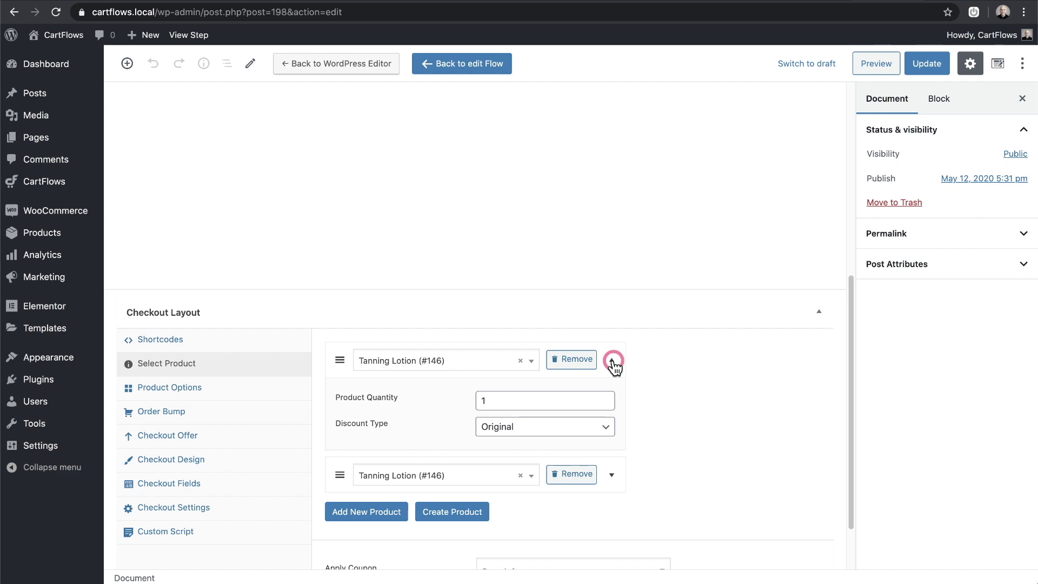
{"action": "left_click", "coordinate": [612, 360]}
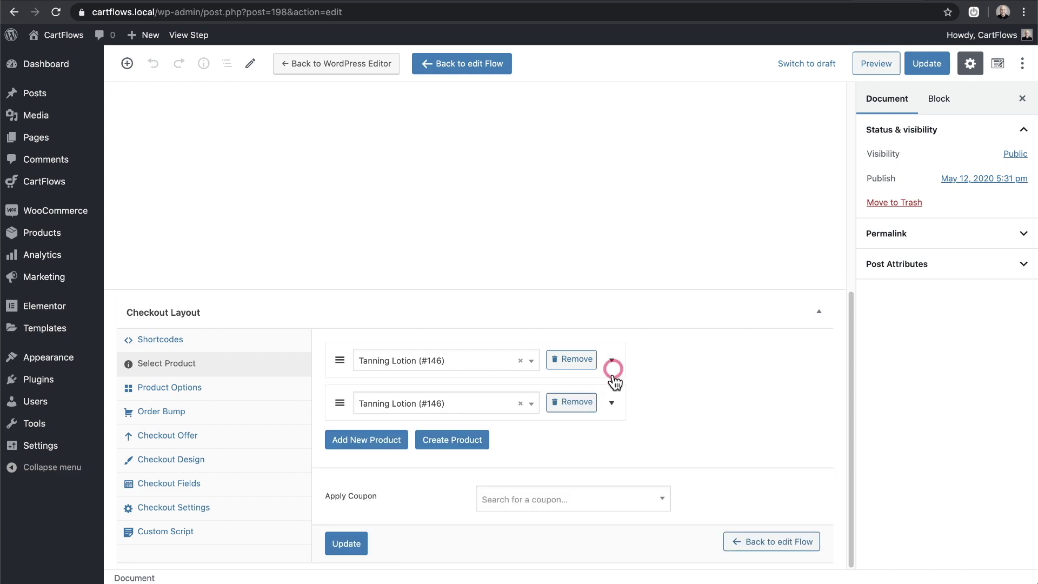
{"action": "left_click", "coordinate": [613, 404]}
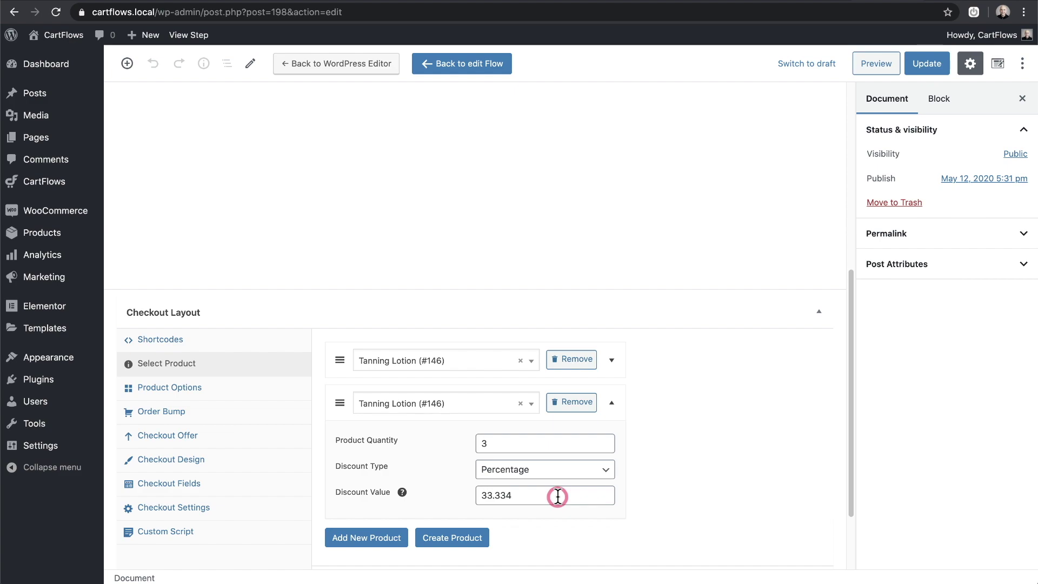
{"action": "left_click", "coordinate": [195, 388]}
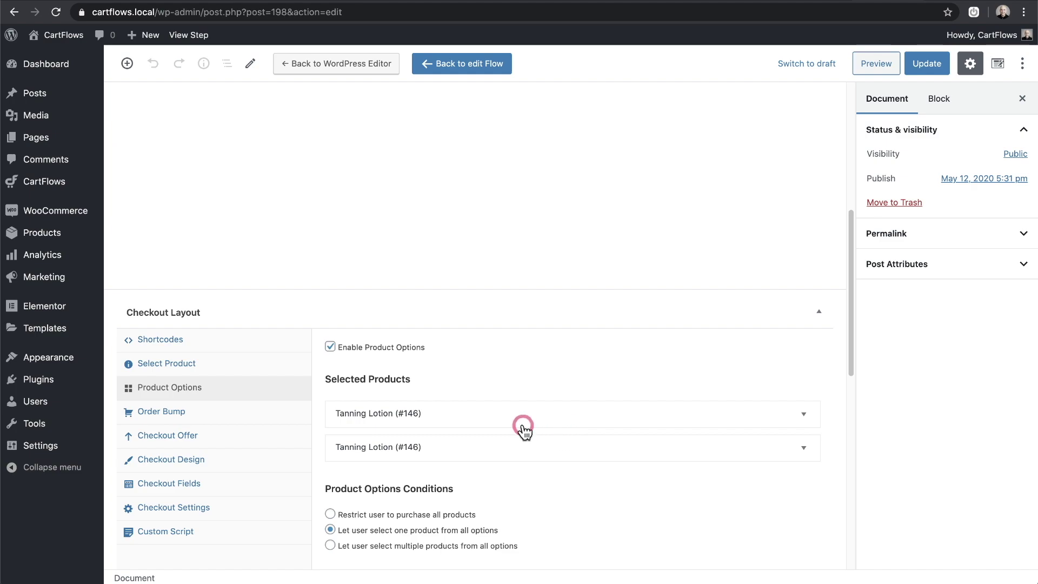
Review both Tanning Lotion options' names, subtext, layout and BEST VALUE highlight design settings
{"action": "left_click", "coordinate": [804, 415]}
{"action": "scroll", "coordinate": [771, 432], "scroll_direction": "down", "scroll_amount": 2}
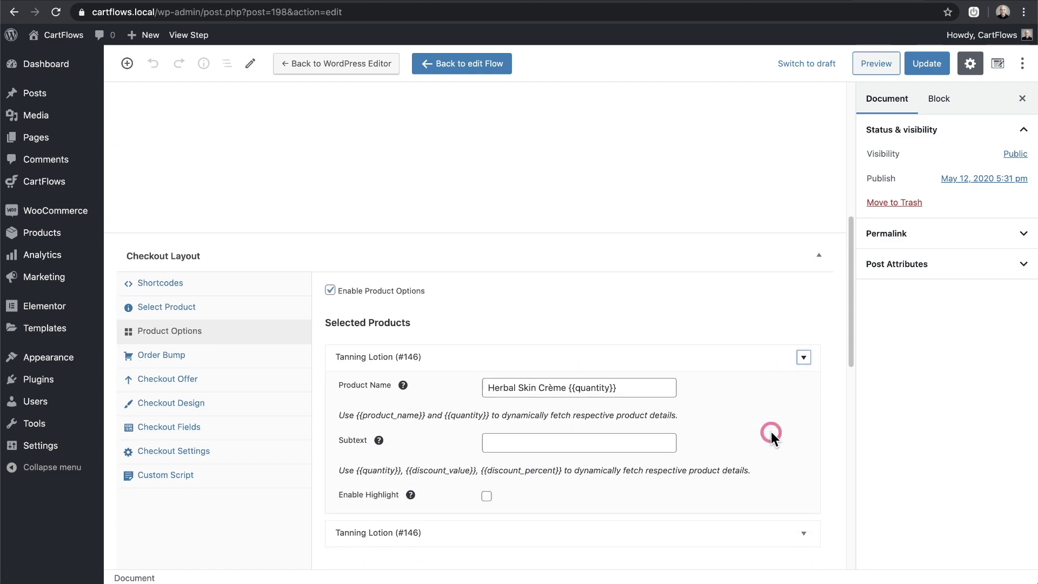
{"action": "scroll", "coordinate": [771, 431], "scroll_direction": "down", "scroll_amount": 2}
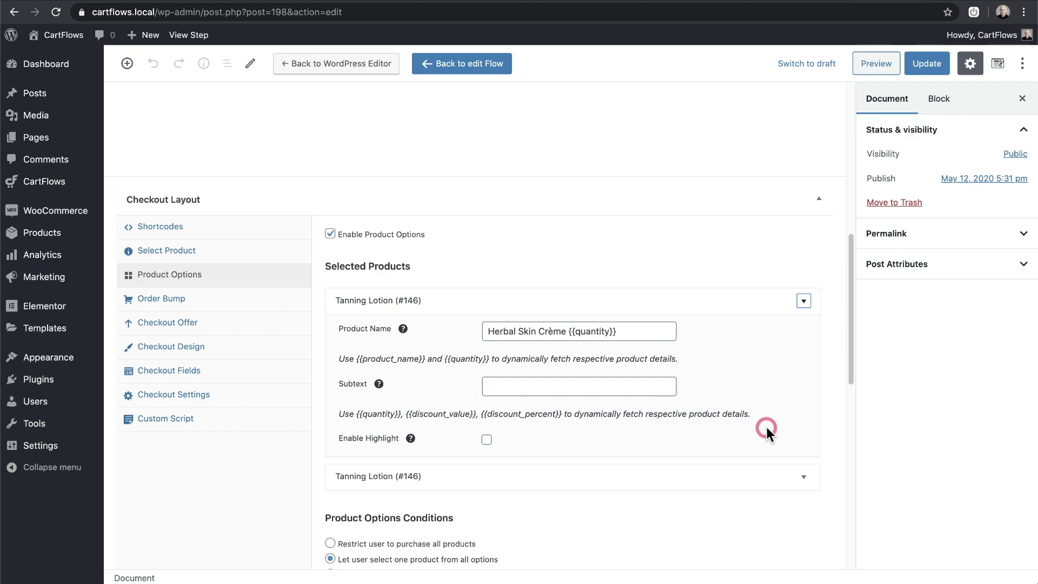
{"action": "scroll", "coordinate": [767, 427], "scroll_direction": "down", "scroll_amount": 2}
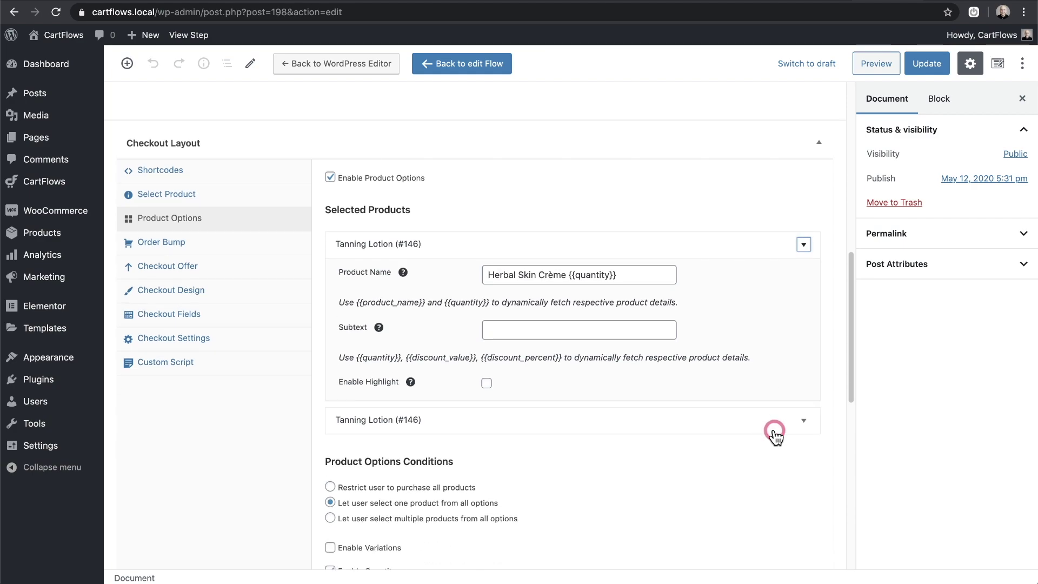
{"action": "left_click", "coordinate": [804, 420]}
{"action": "scroll", "coordinate": [730, 404], "scroll_direction": "down", "scroll_amount": 4}
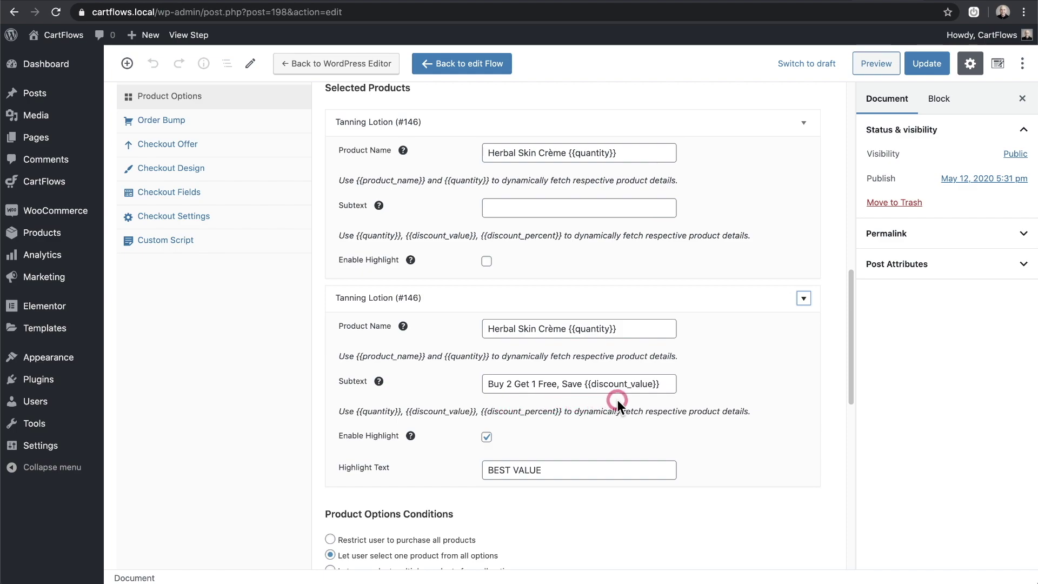
{"action": "scroll", "coordinate": [618, 400], "scroll_direction": "down", "scroll_amount": 2}
{"action": "scroll", "coordinate": [617, 400], "scroll_direction": "down", "scroll_amount": 2}
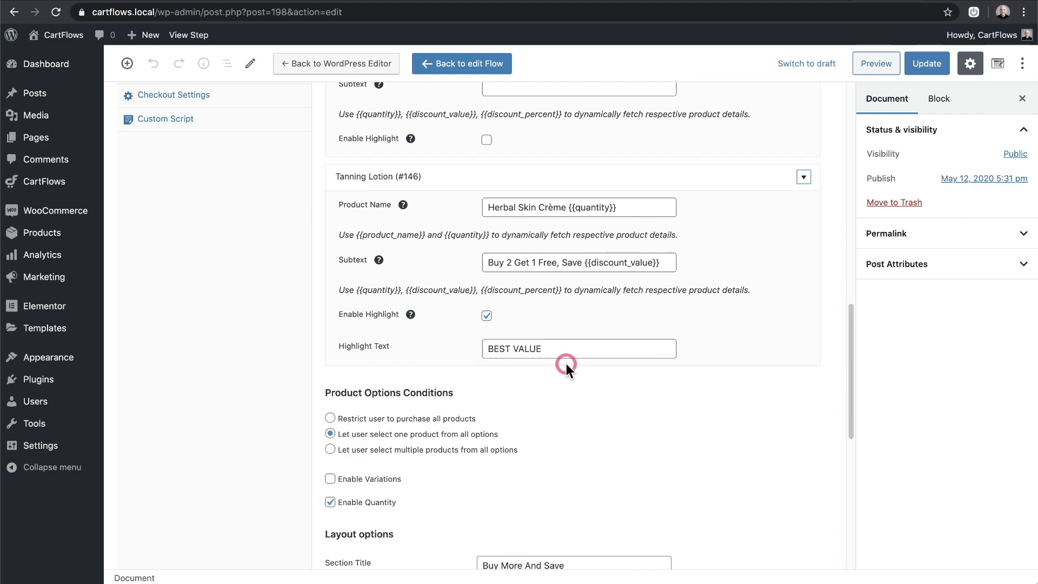
{"action": "scroll", "coordinate": [567, 364], "scroll_direction": "down", "scroll_amount": 8}
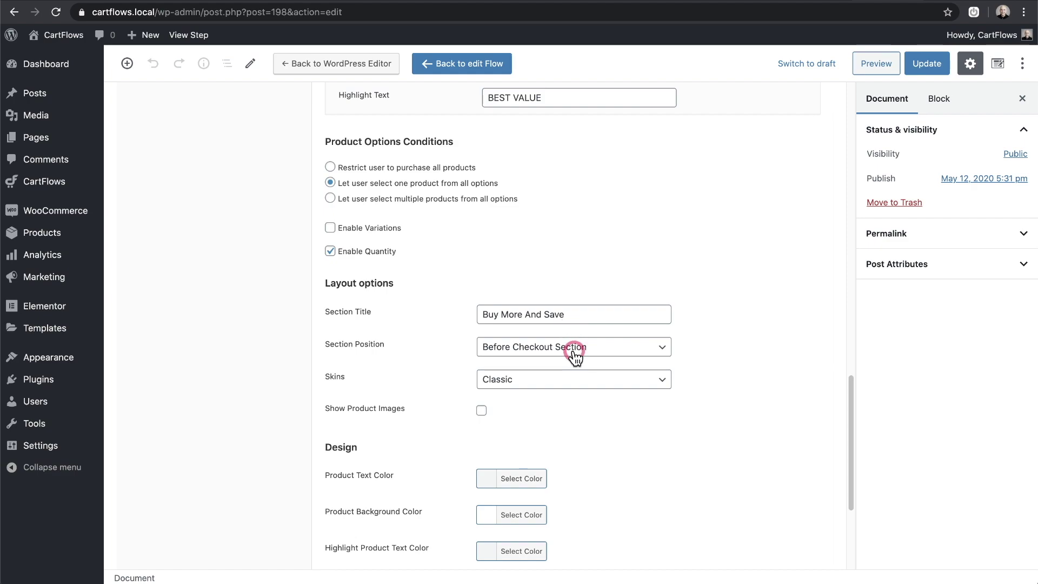
{"action": "scroll", "coordinate": [587, 362], "scroll_direction": "down", "scroll_amount": 6}
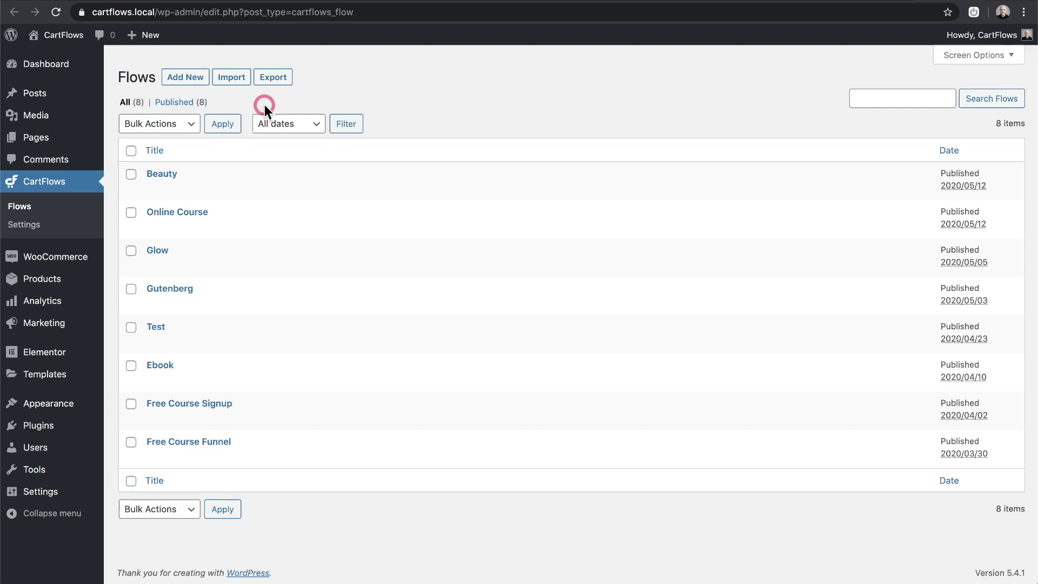
Import the Beauty Product template as a new flow titled 'Buy 2 Get 1 Free' and update it
{"action": "left_click", "coordinate": [189, 85]}
{"action": "scroll", "coordinate": [687, 210], "scroll_direction": "down", "scroll_amount": 4}
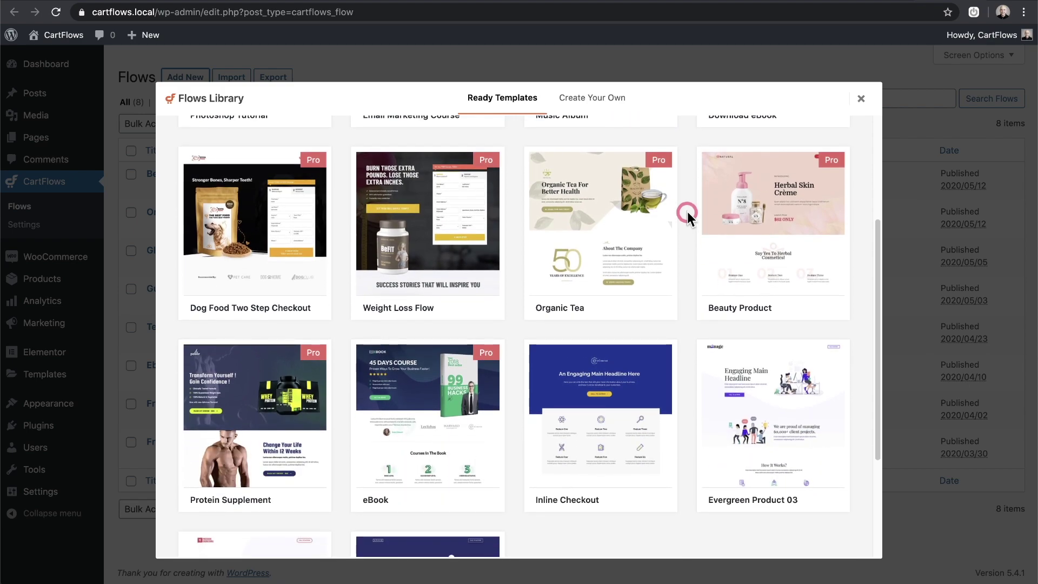
{"action": "mouse_move", "coordinate": [709, 238]}
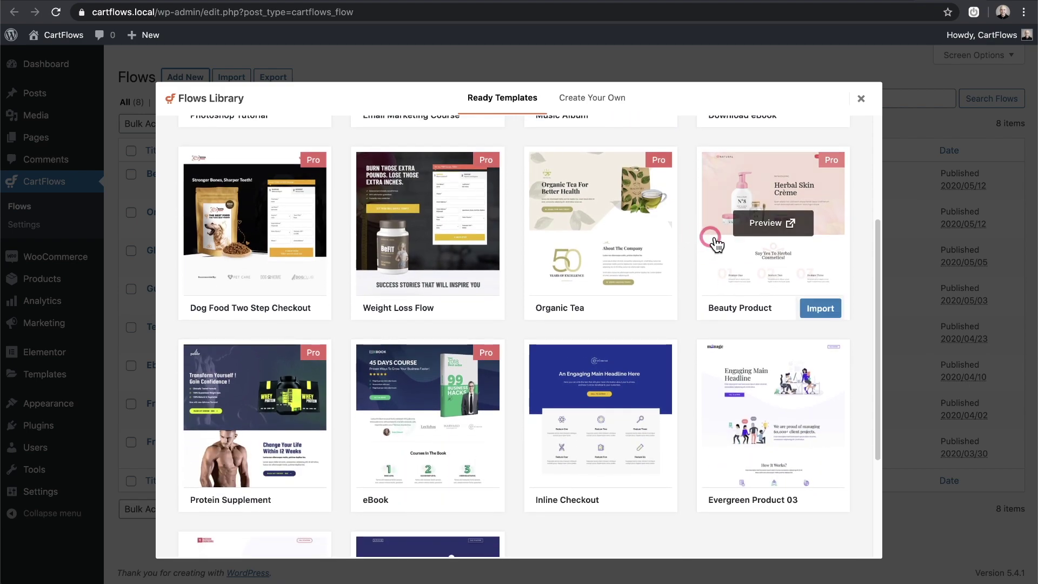
{"action": "left_click", "coordinate": [828, 314]}
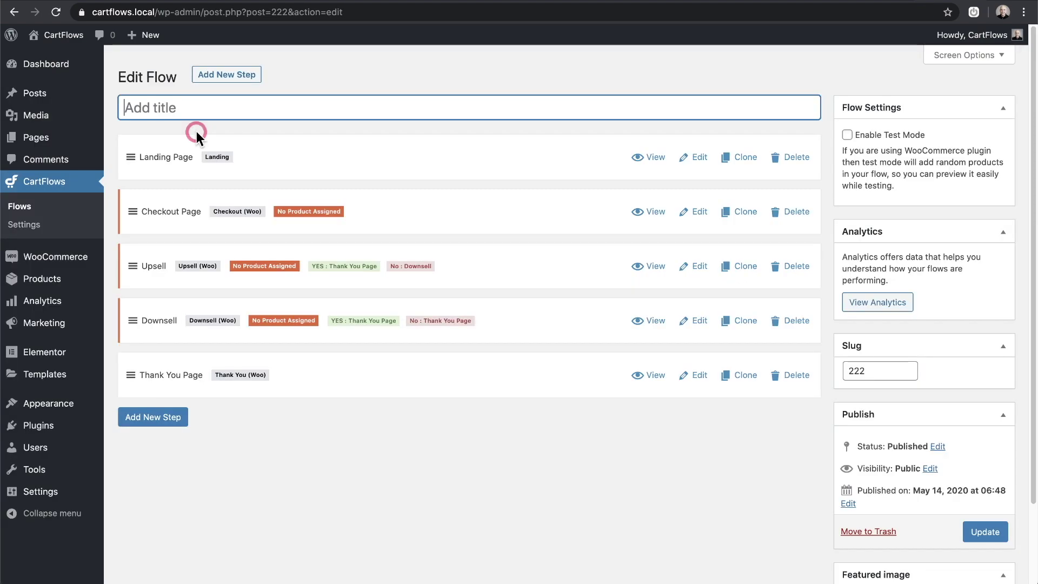
{"action": "type", "text": "Buy 2 Get 1 Free"}
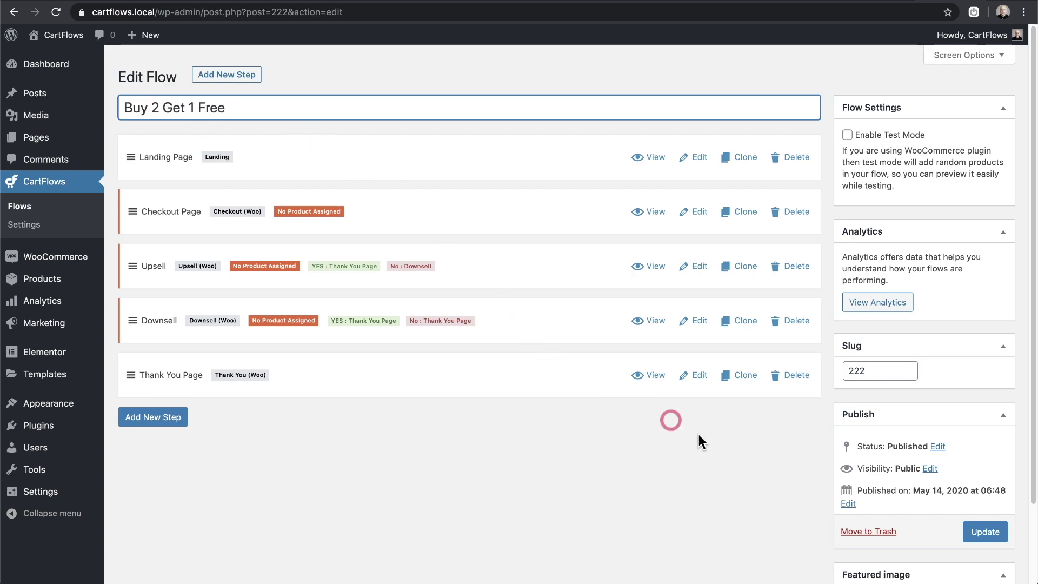
{"action": "left_click", "coordinate": [985, 533]}
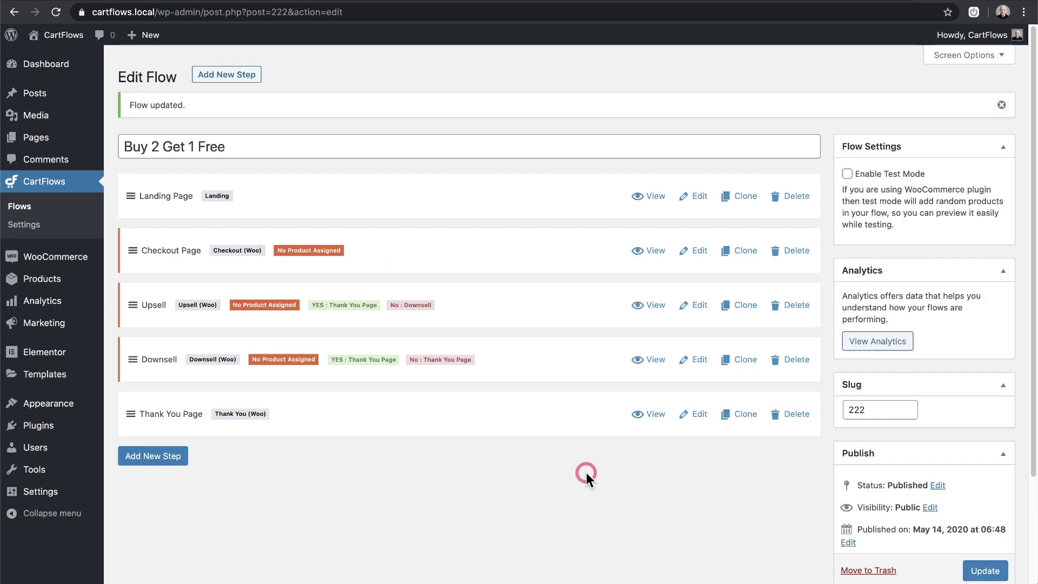
From the Checkout Page step, create a Body Lotion product priced 49.99 and publish it
{"action": "left_click", "coordinate": [694, 251]}
{"action": "scroll", "coordinate": [582, 301], "scroll_direction": "down", "scroll_amount": 5}
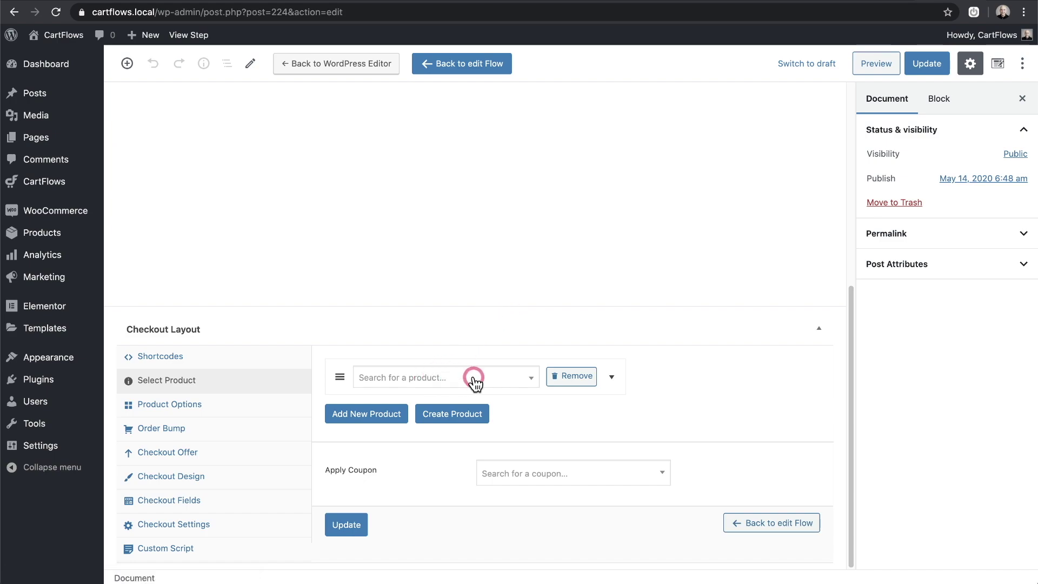
{"action": "left_click", "coordinate": [453, 416]}
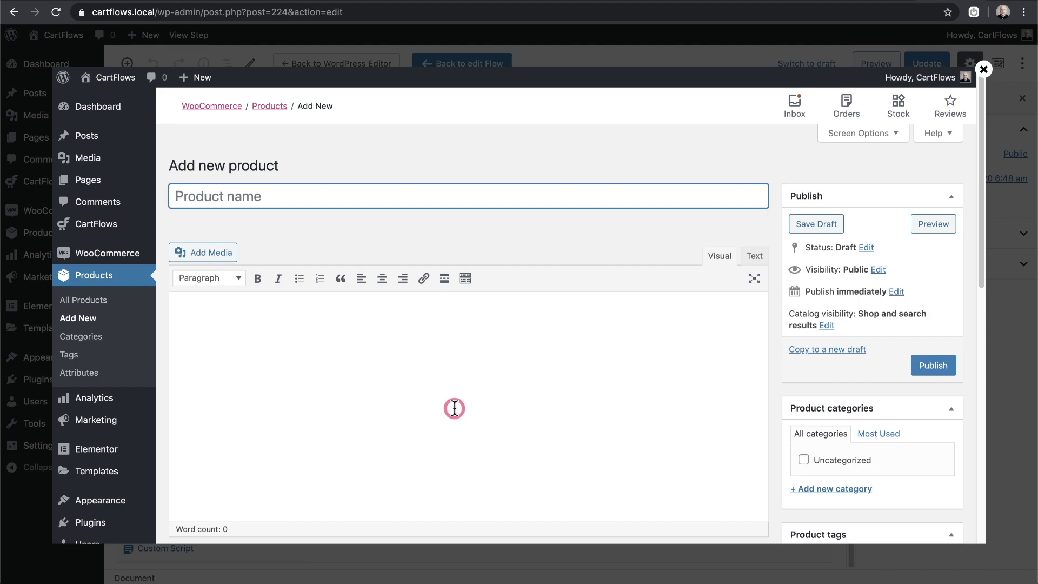
{"action": "type", "text": "Body Lotion"}
{"action": "left_click", "coordinate": [489, 227]}
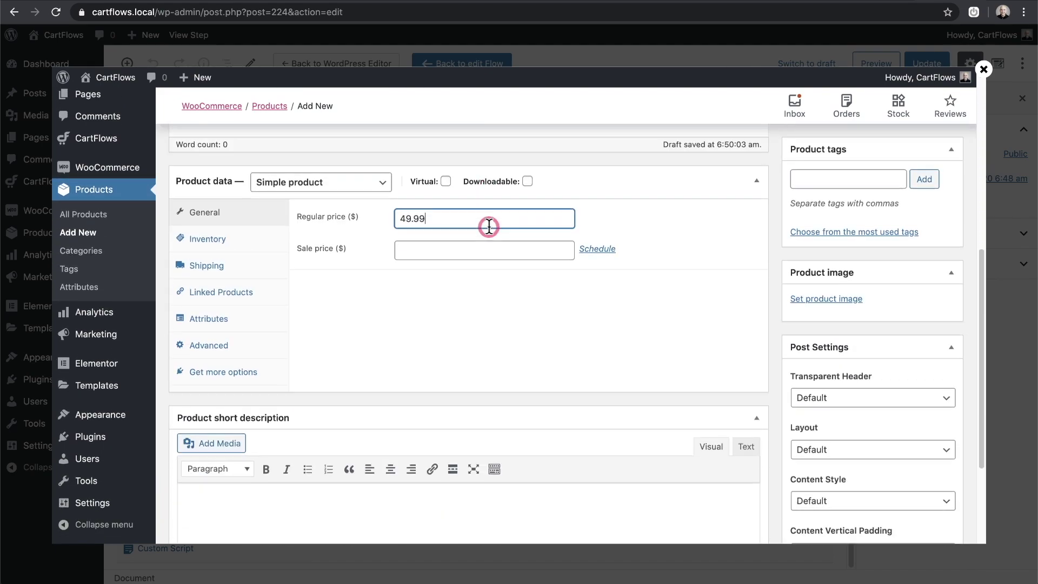
{"action": "scroll", "coordinate": [487, 230], "scroll_direction": "down", "scroll_amount": 1}
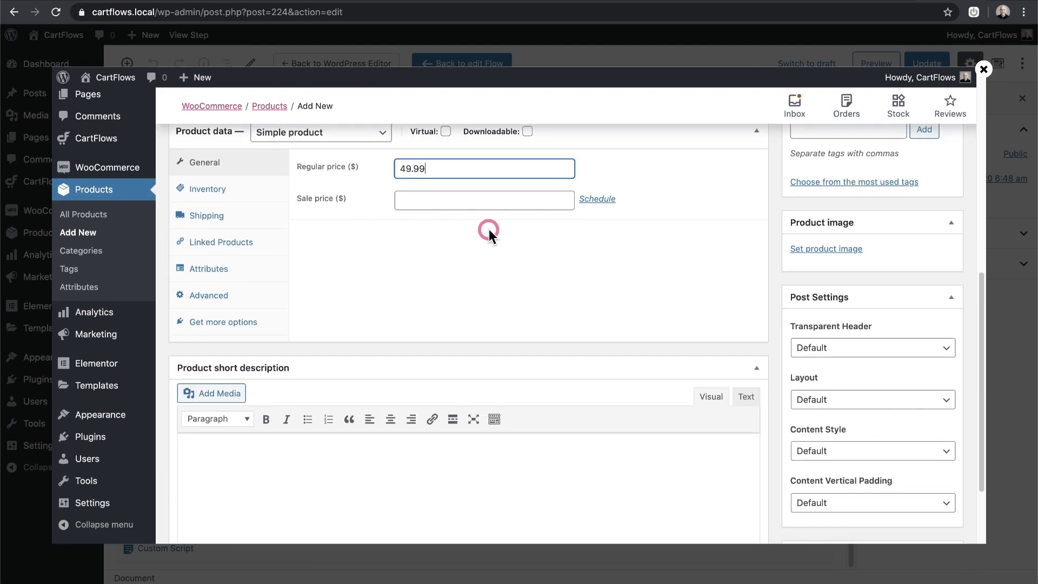
{"action": "scroll", "coordinate": [488, 232], "scroll_direction": "up", "scroll_amount": 1}
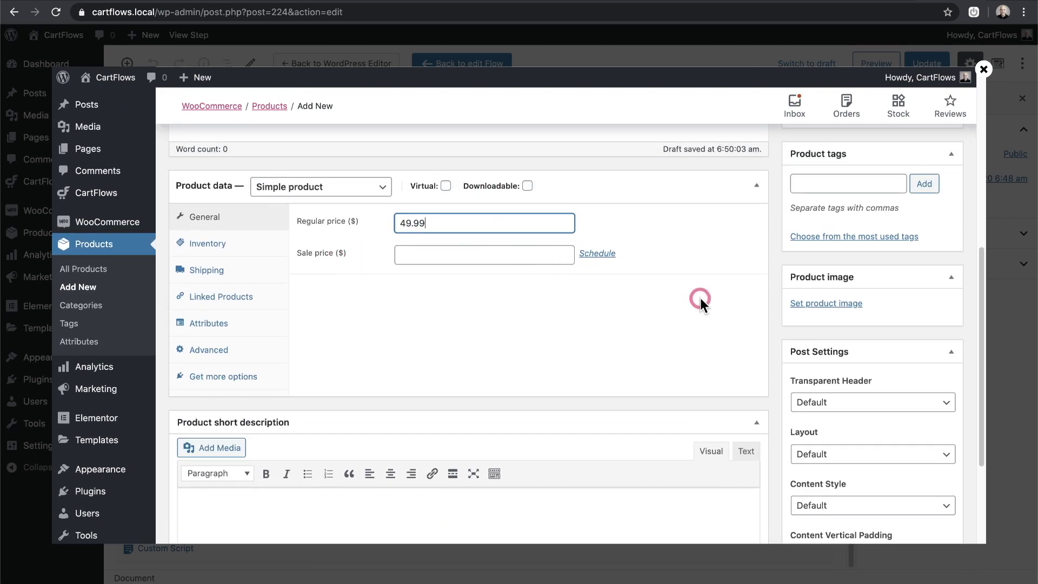
{"action": "scroll", "coordinate": [700, 297], "scroll_direction": "up", "scroll_amount": 3}
{"action": "scroll", "coordinate": [699, 297], "scroll_direction": "up", "scroll_amount": 3}
{"action": "left_click", "coordinate": [941, 301]}
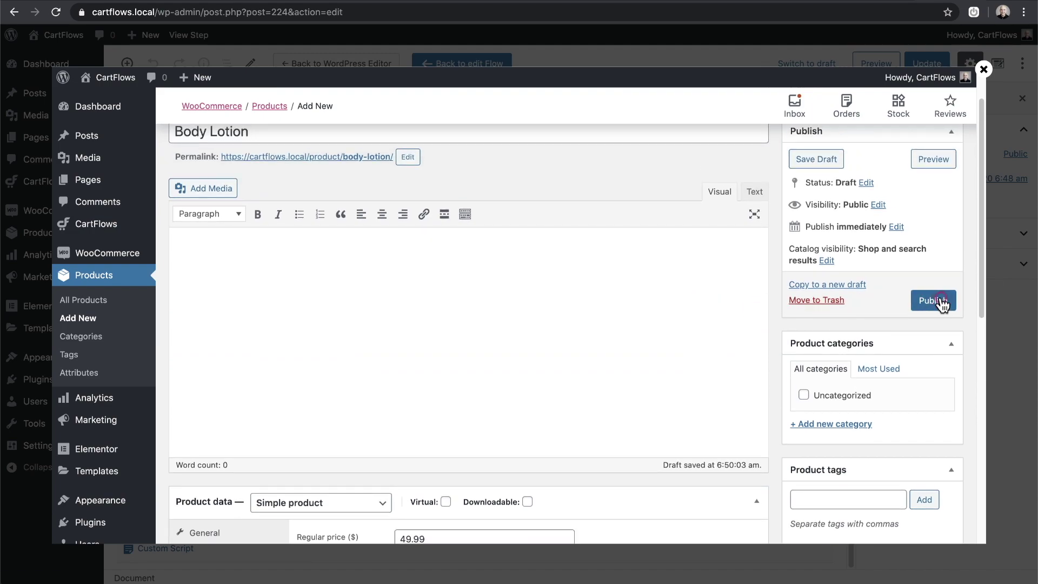
Close the product editor and pick Body Lotion (#228) by searching 'body' in Select Product
{"action": "left_click", "coordinate": [982, 70]}
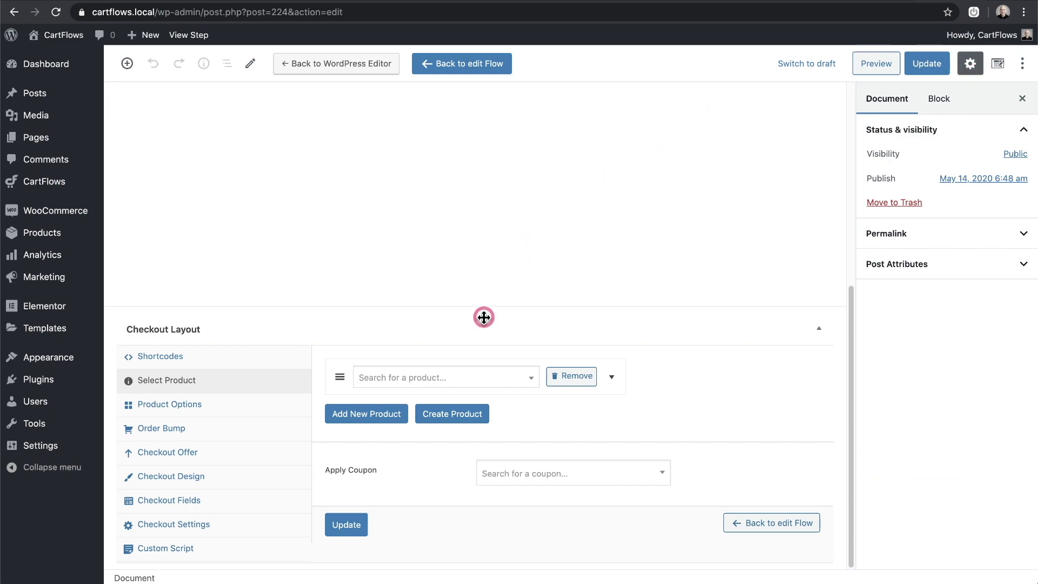
{"action": "left_click", "coordinate": [398, 379]}
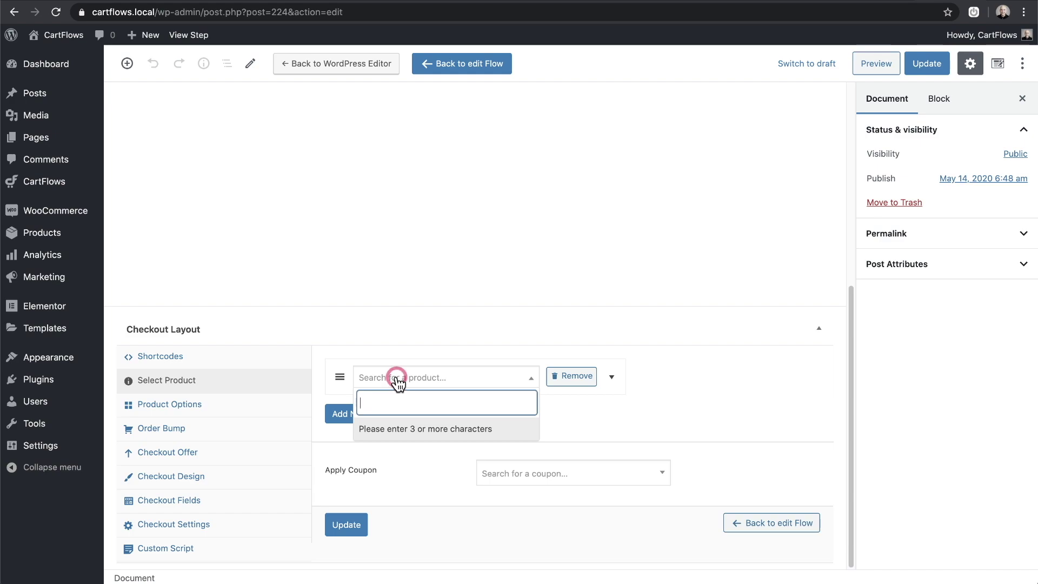
{"action": "type", "text": "body"}
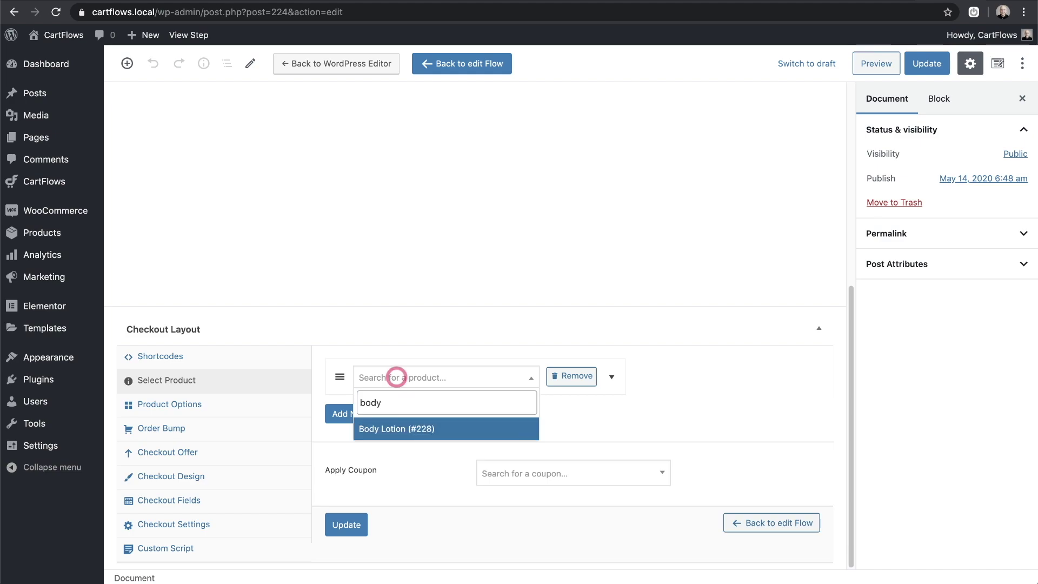
{"action": "left_click", "coordinate": [411, 430]}
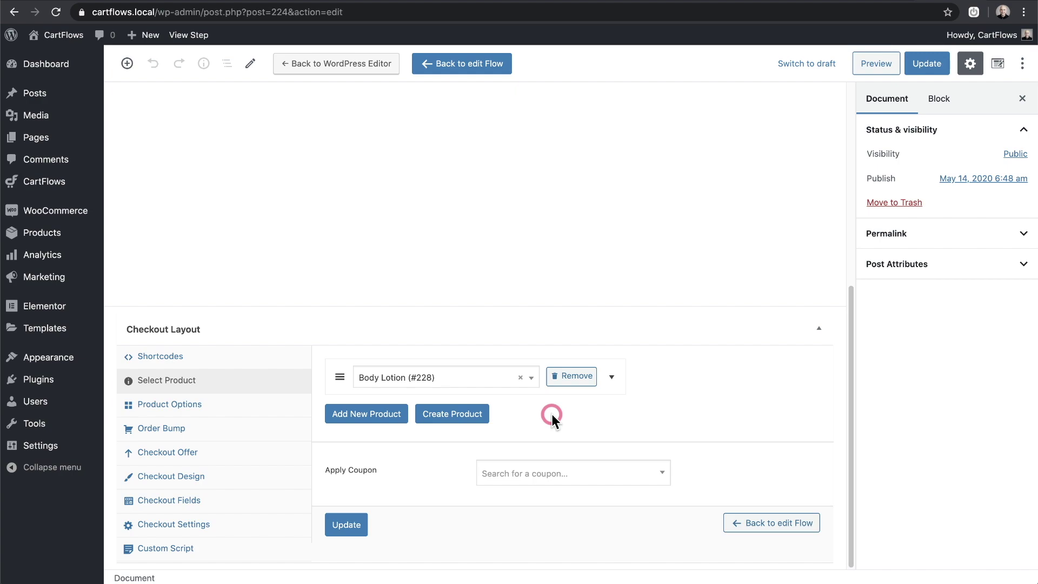
Add a second Body Lotion (#228) row and check the first row's quantity and discount settings
{"action": "left_click", "coordinate": [379, 424]}
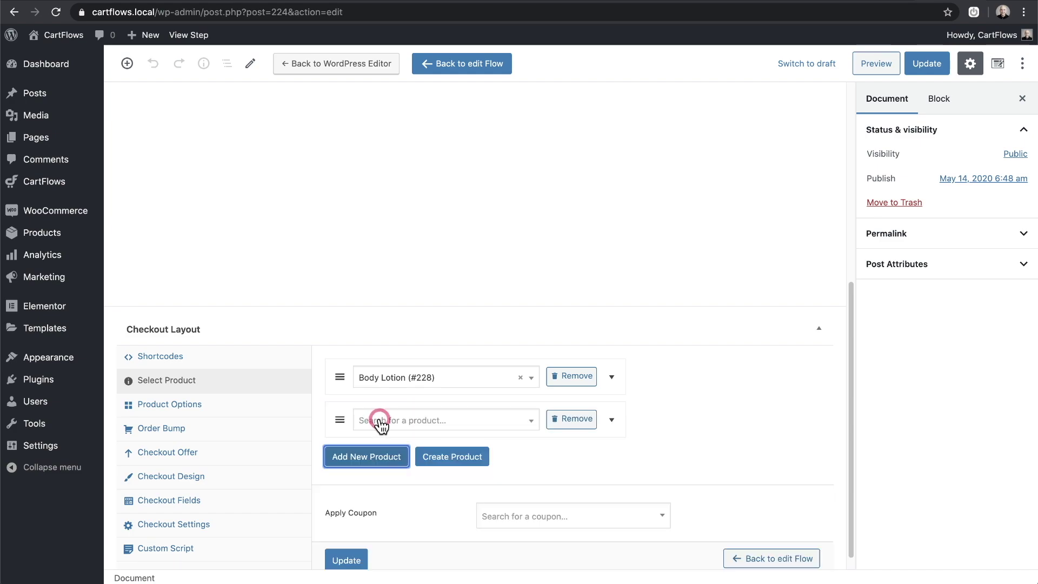
{"action": "left_click", "coordinate": [380, 422]}
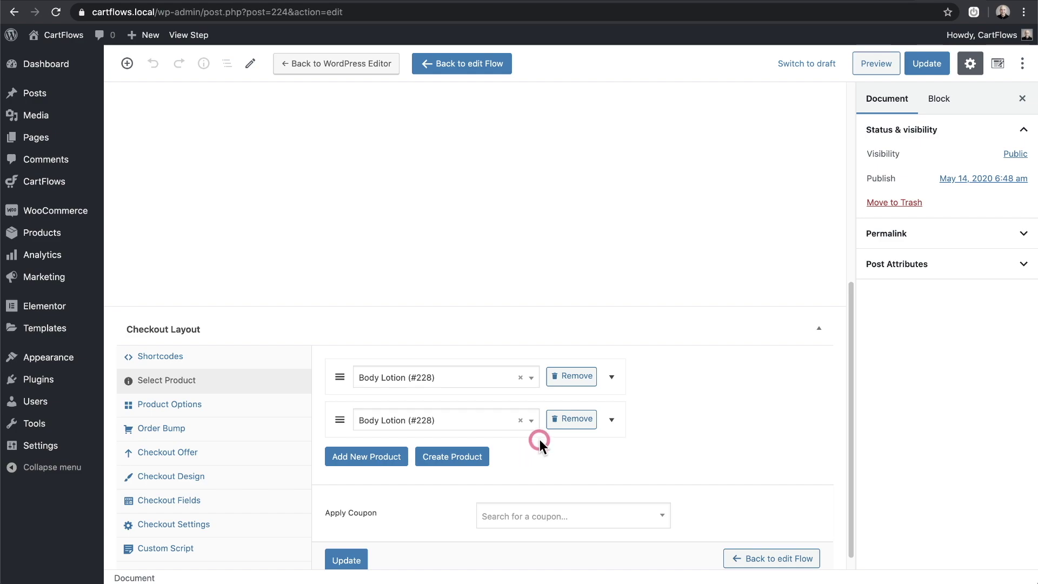
{"action": "left_click", "coordinate": [612, 377]}
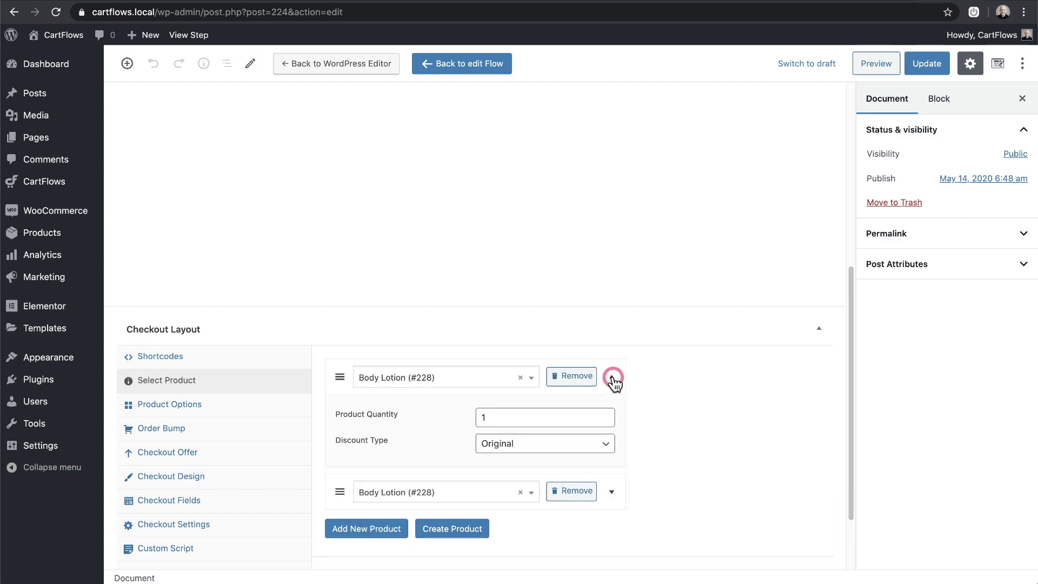
{"action": "scroll", "coordinate": [614, 382], "scroll_direction": "down", "scroll_amount": 2}
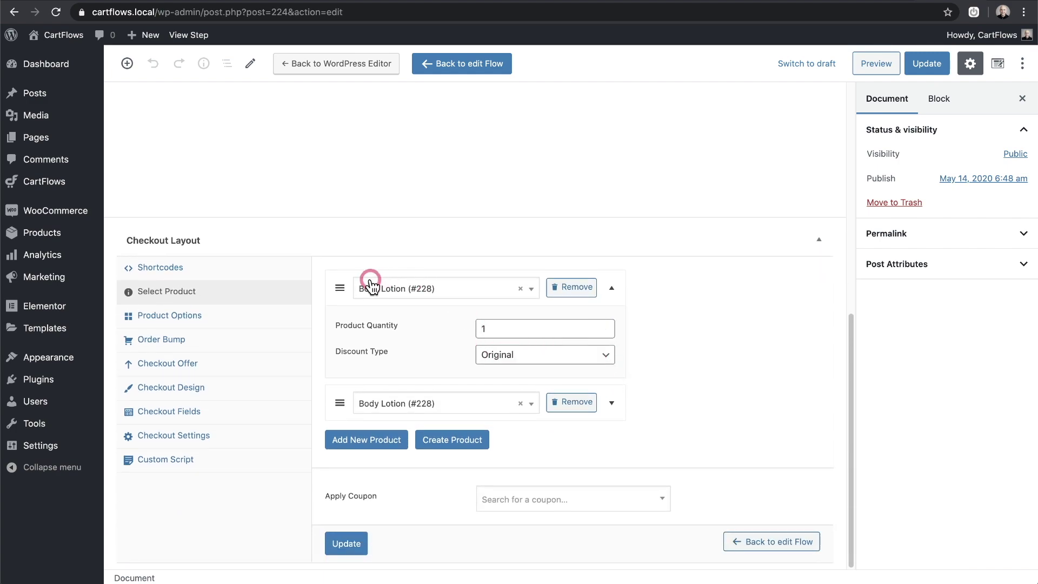
{"action": "left_click", "coordinate": [611, 292]}
Set the second Body Lotion row to quantity 3 with a 33.334% Percentage discount, then update
{"action": "left_click", "coordinate": [613, 404]}
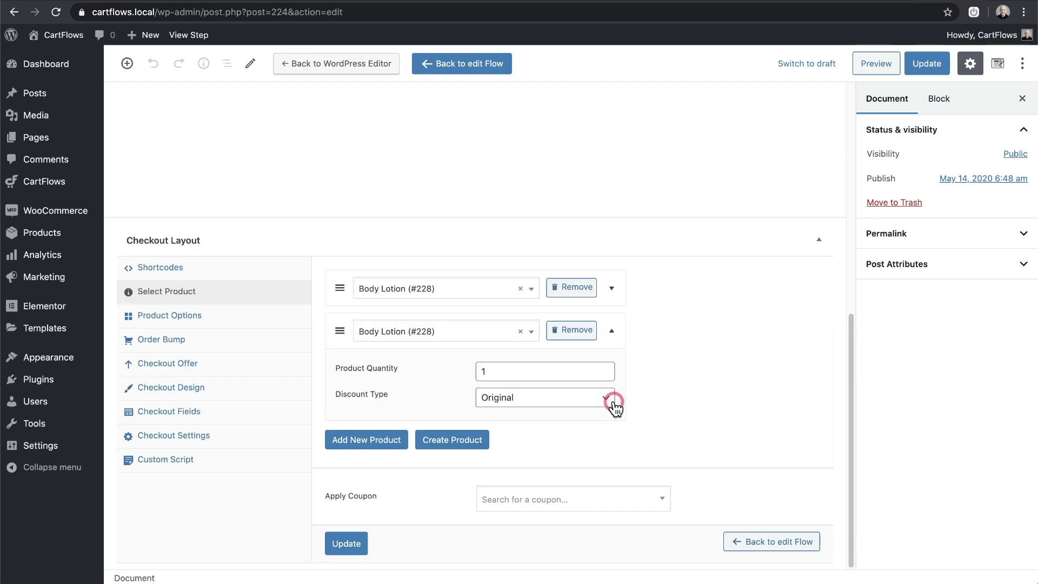
{"action": "left_click", "coordinate": [504, 368]}
{"action": "key", "text": "BackSpace"}
{"action": "type", "text": "3"}
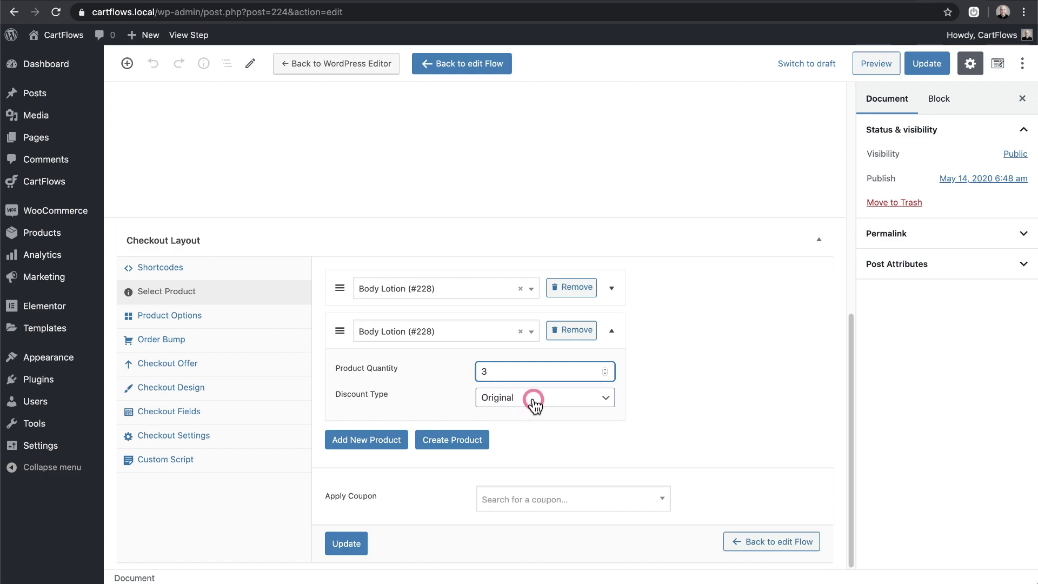
{"action": "left_click", "coordinate": [518, 403]}
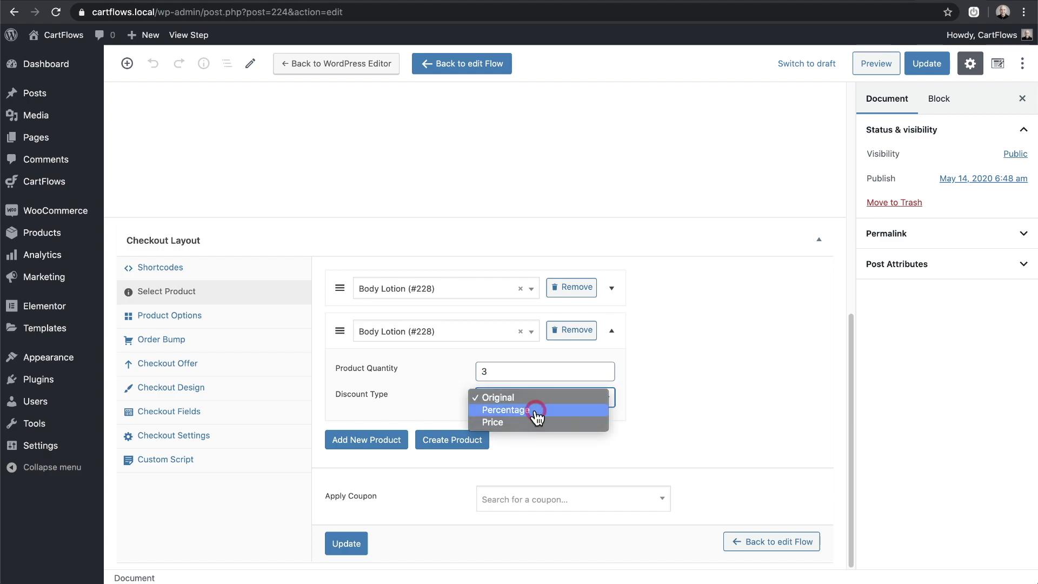
{"action": "left_click", "coordinate": [537, 411]}
{"action": "left_click", "coordinate": [508, 423]}
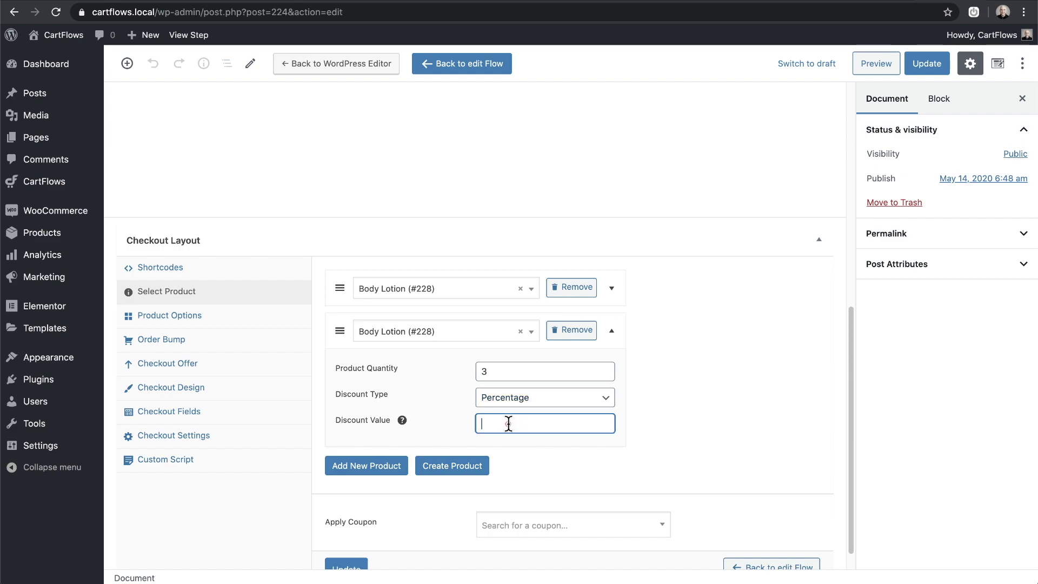
{"action": "type", "text": "33.334"}
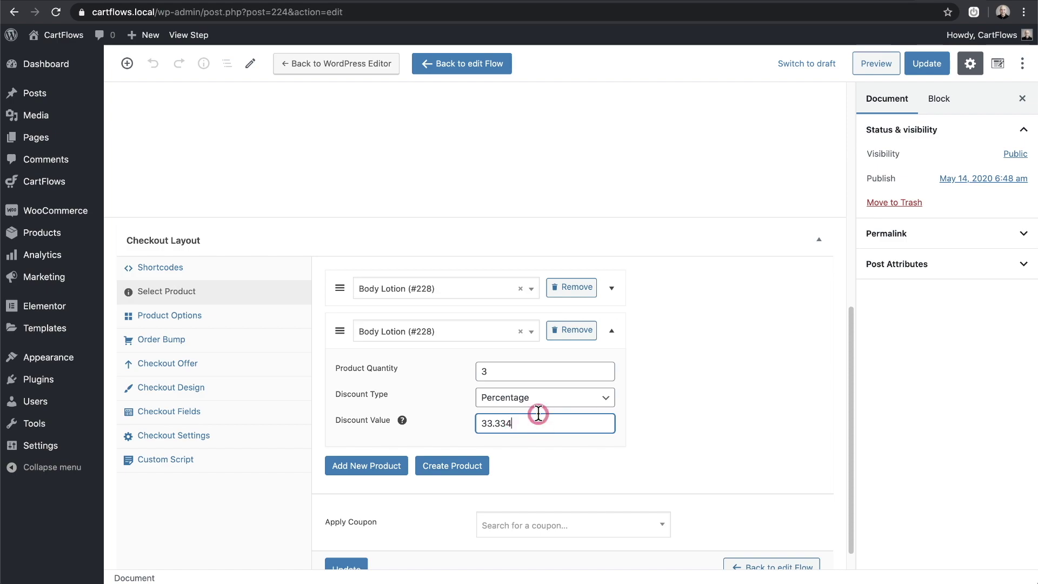
{"action": "scroll", "coordinate": [538, 413], "scroll_direction": "down", "scroll_amount": 1}
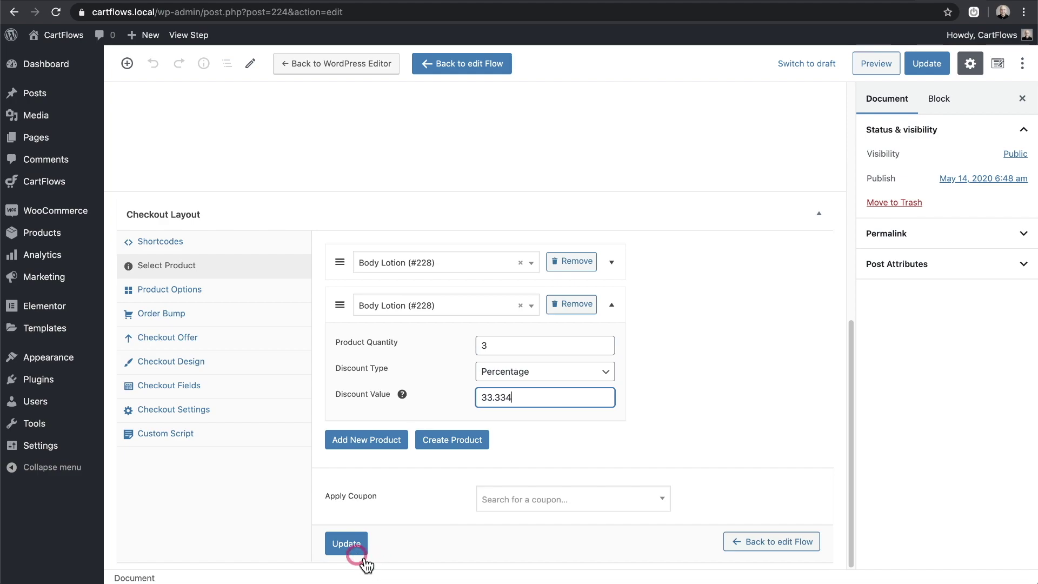
{"action": "left_click", "coordinate": [352, 543]}
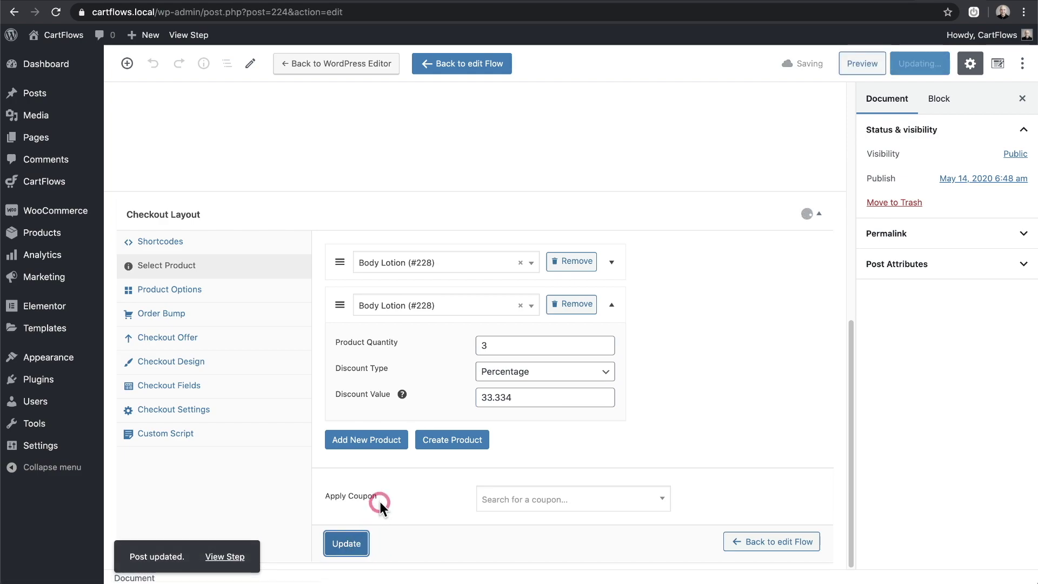
Enable Product Options and expand the first Body Lotion (#228) item's Product Name and Subtext fields
{"action": "left_click", "coordinate": [173, 289]}
{"action": "left_click", "coordinate": [330, 363]}
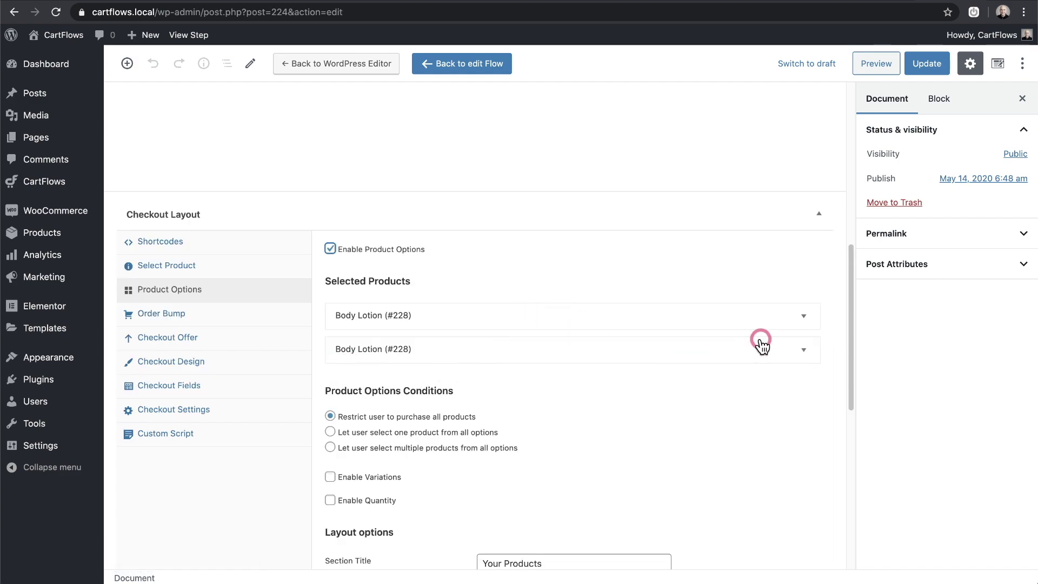
{"action": "left_click", "coordinate": [805, 316]}
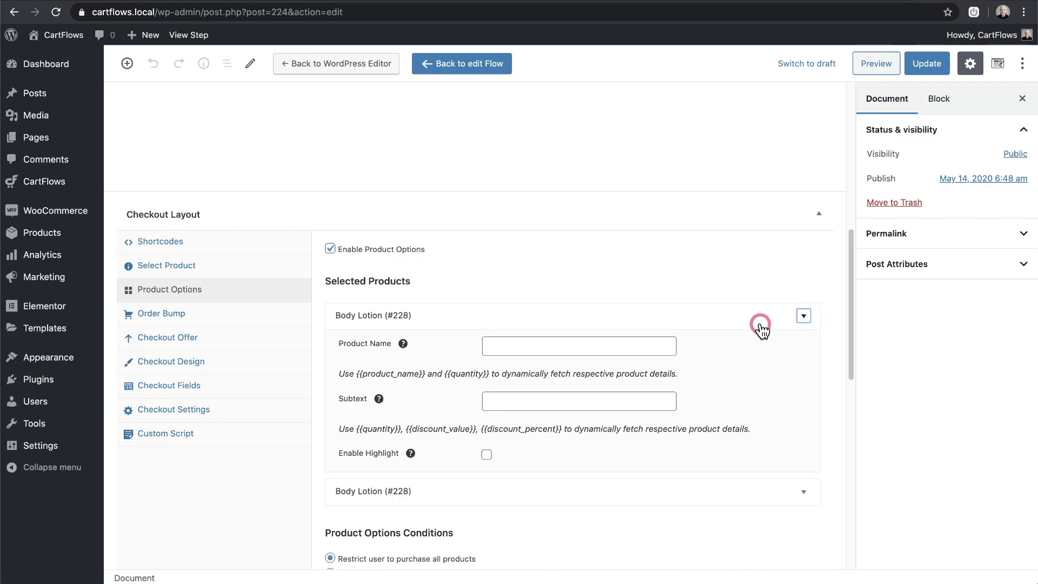
{"action": "scroll", "coordinate": [749, 321], "scroll_direction": "down", "scroll_amount": 2}
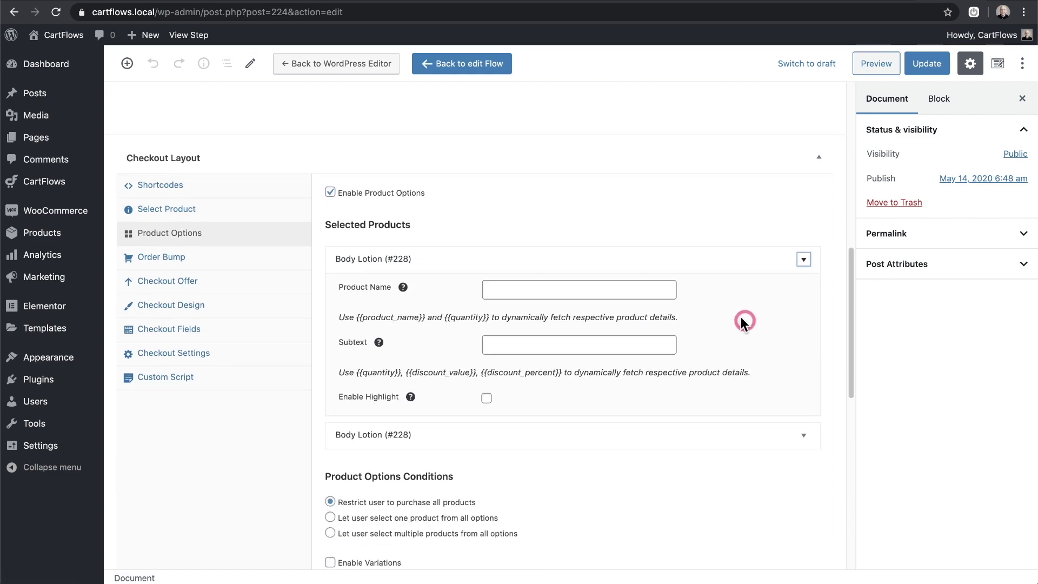
{"action": "left_click", "coordinate": [572, 290]}
{"action": "left_click", "coordinate": [573, 291]}
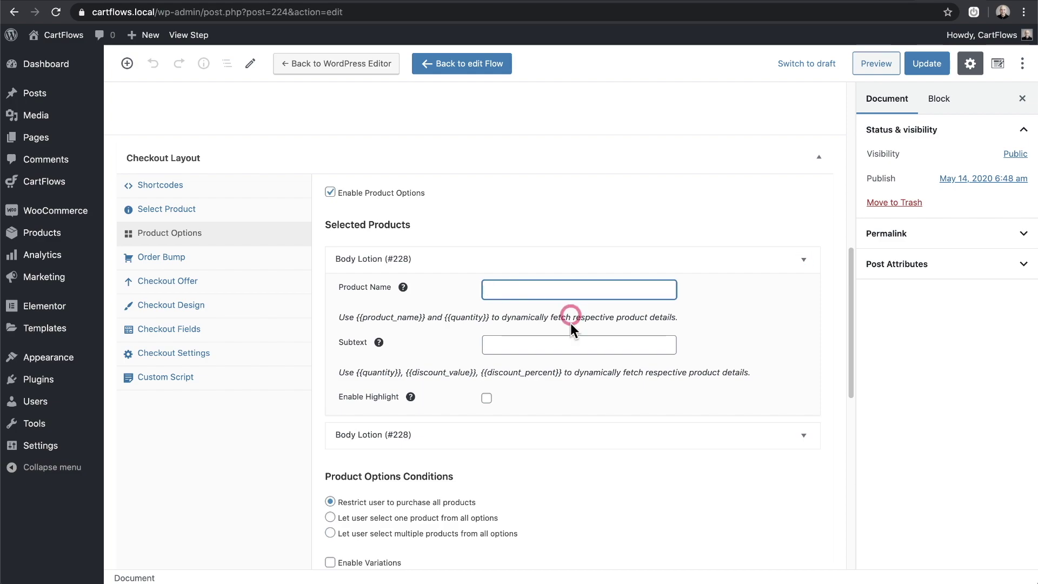
{"action": "left_click", "coordinate": [570, 347]}
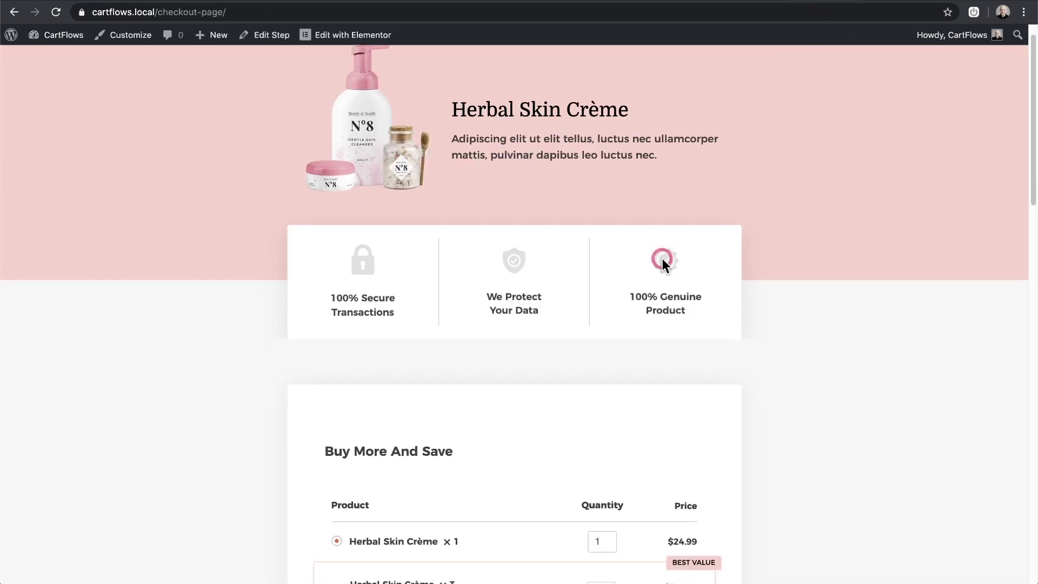
{"action": "scroll", "coordinate": [662, 258], "scroll_direction": "down", "scroll_amount": 5}
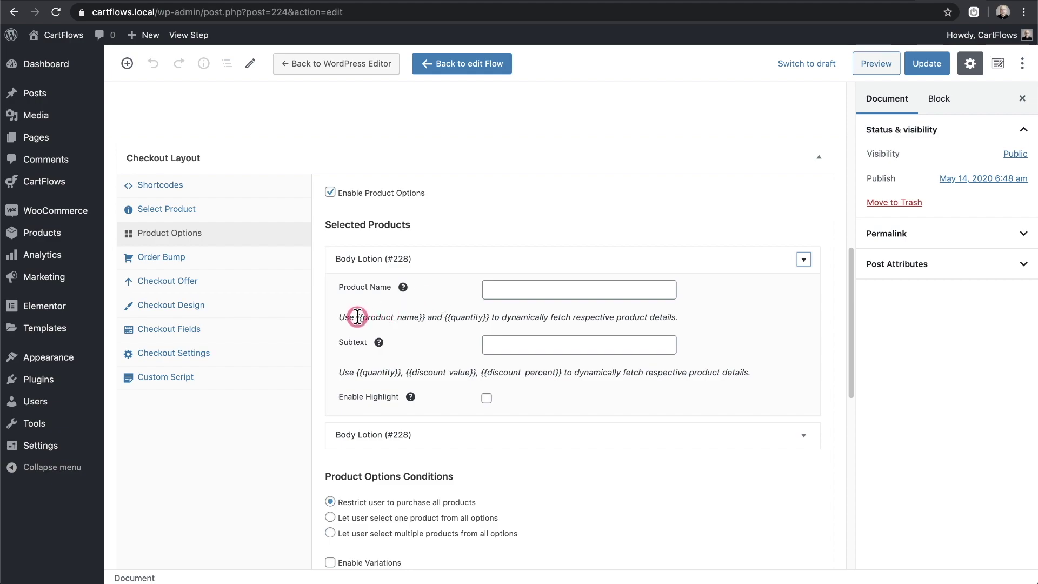
Paste the {{product_name}} and {{quantity}} placeholders into the first Body Lotion's Product Name field
{"action": "left_click_drag", "start_coordinate": [357, 317], "coordinate": [425, 317]}
{"action": "key", "text": "ctrl+c"}
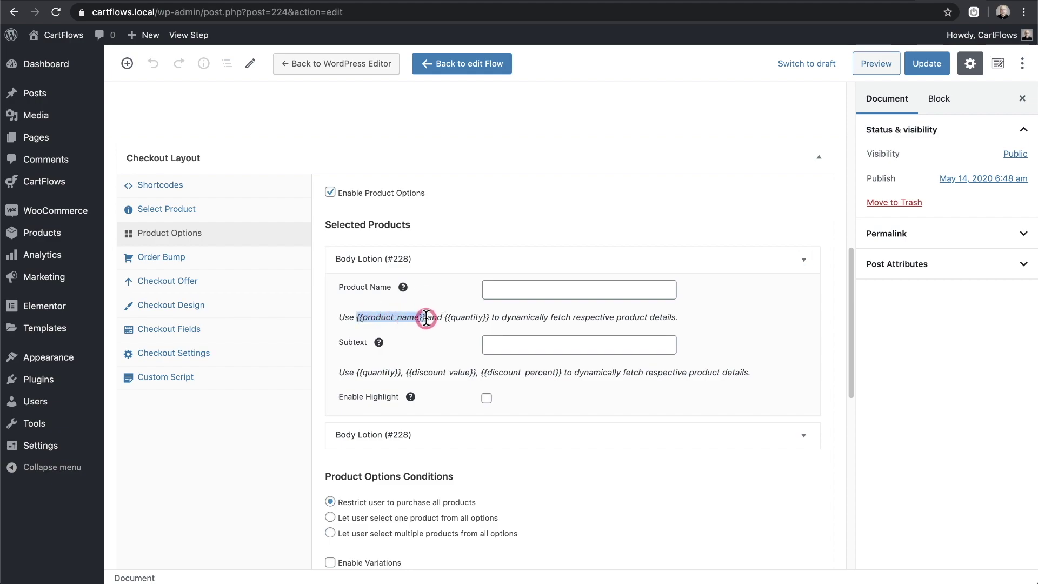
{"action": "left_click", "coordinate": [518, 289]}
{"action": "key", "text": "ctrl+v"}
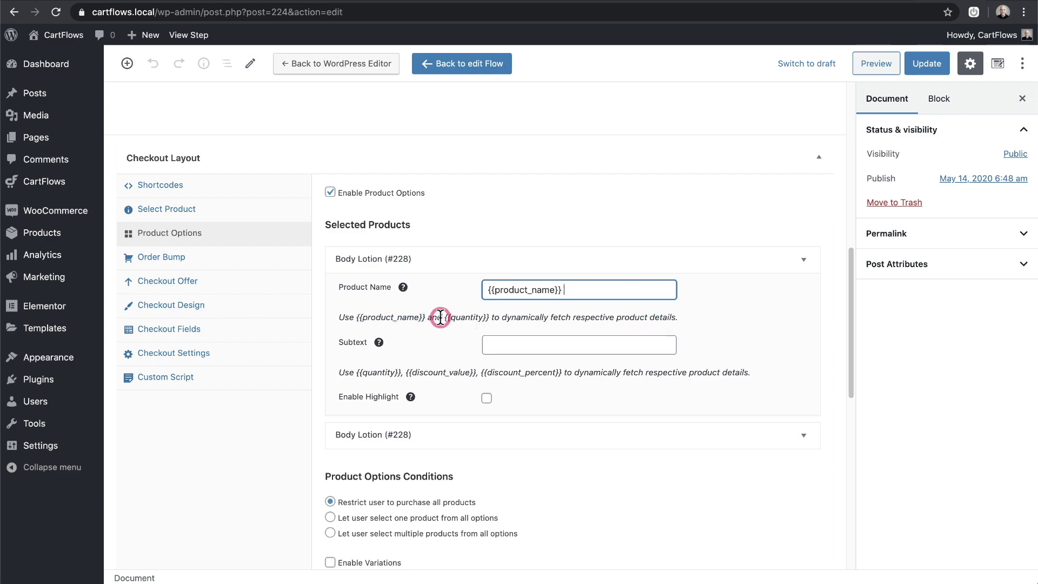
{"action": "left_click_drag", "start_coordinate": [445, 317], "coordinate": [490, 317]}
{"action": "key", "text": "ctrl+c"}
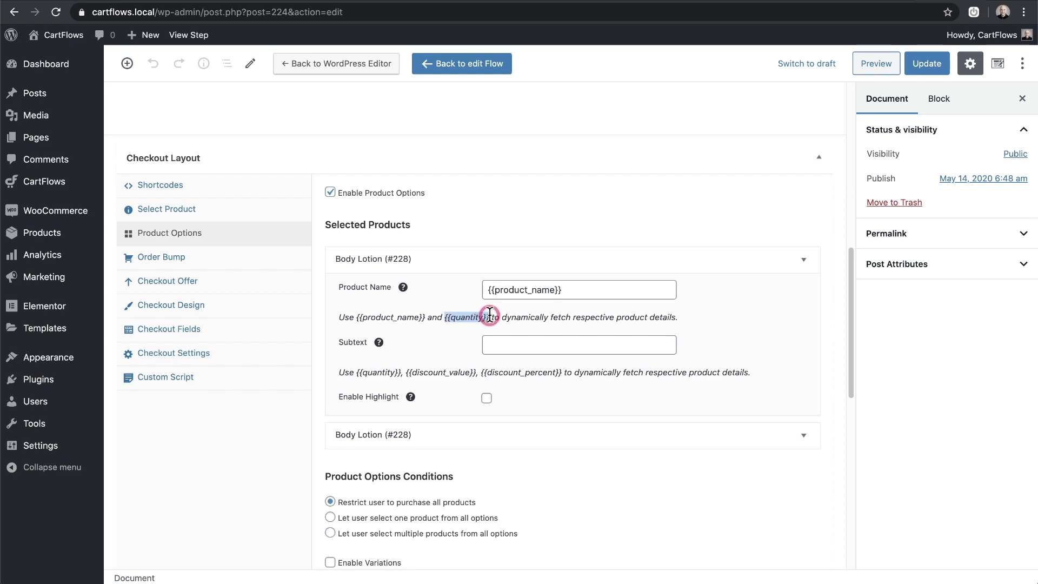
{"action": "left_click", "coordinate": [576, 291]}
{"action": "key", "text": "ctrl+v"}
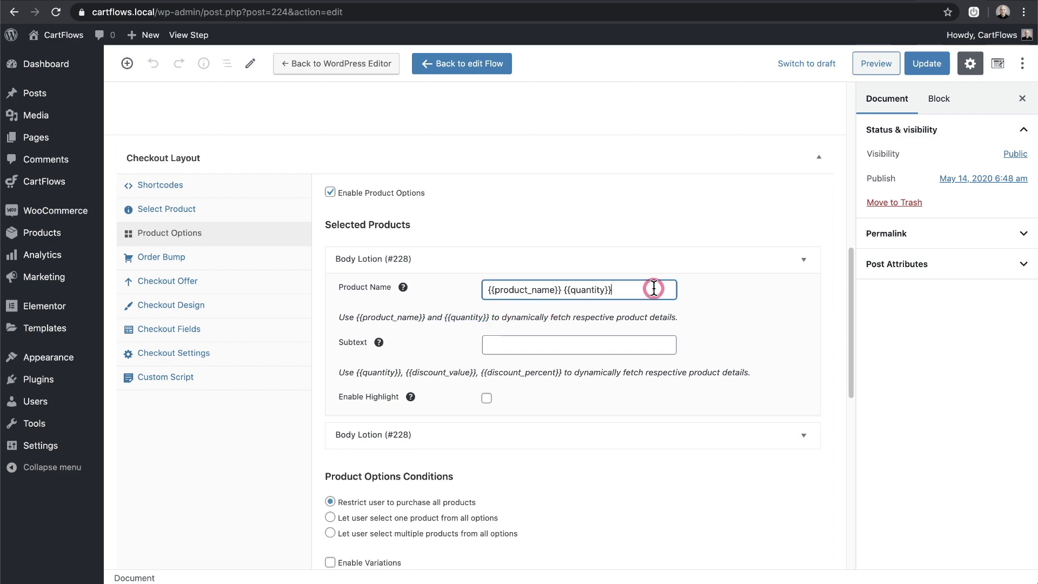
{"action": "left_click_drag", "start_coordinate": [634, 291], "coordinate": [474, 296]}
{"action": "key", "text": "ctrl+c"}
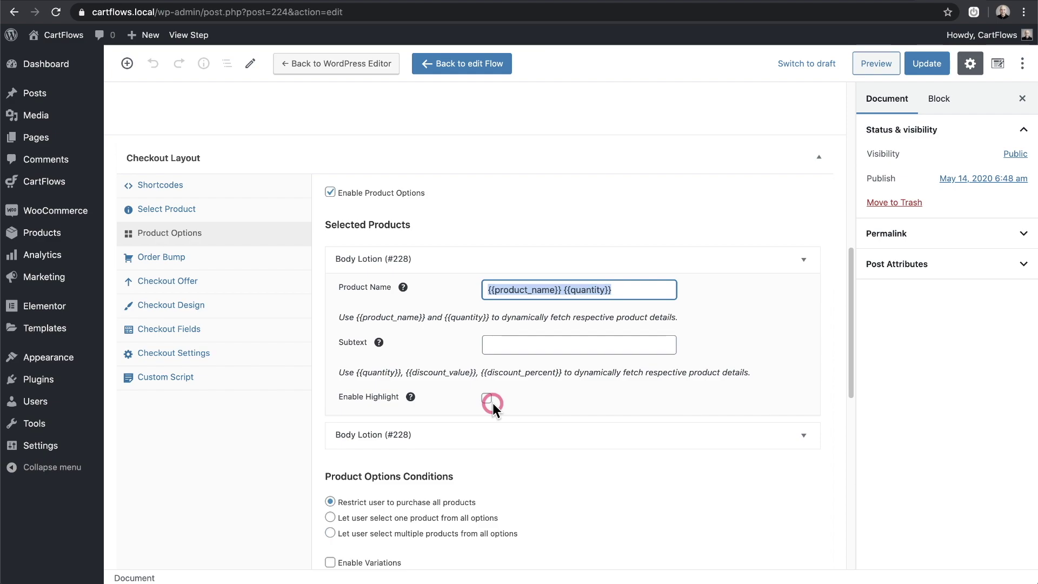
{"action": "left_click", "coordinate": [797, 265]}
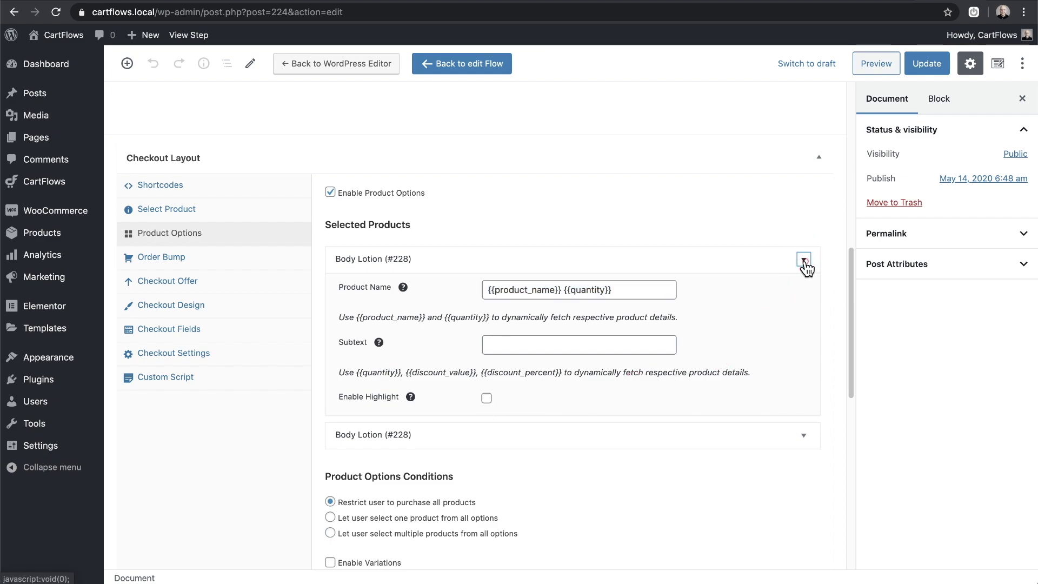
Set the second Body Lotion (#228) name to '{{product_name}} {{quantity}}' and subtext 'Buy 2 Get 1 Free, Save {{discount_value}}'
{"action": "left_click", "coordinate": [804, 293]}
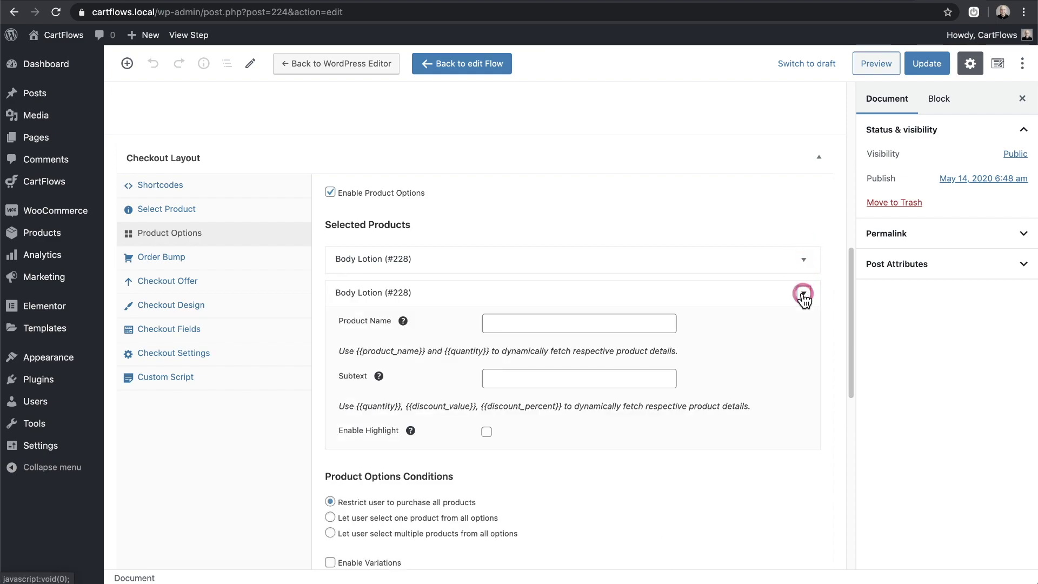
{"action": "scroll", "coordinate": [652, 292], "scroll_direction": "down", "scroll_amount": 2}
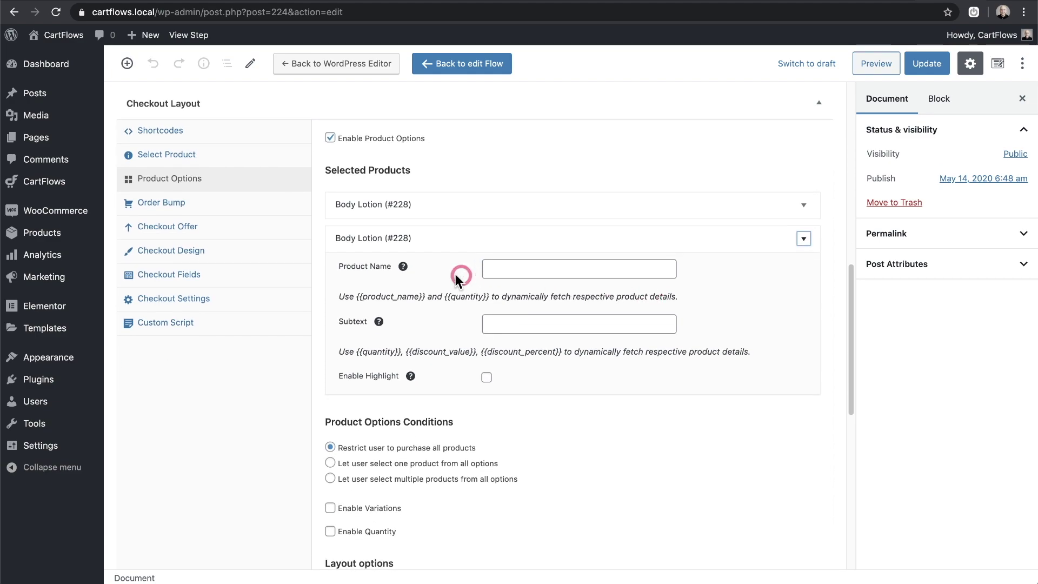
{"action": "left_click", "coordinate": [495, 270]}
{"action": "key", "text": "ctrl+v"}
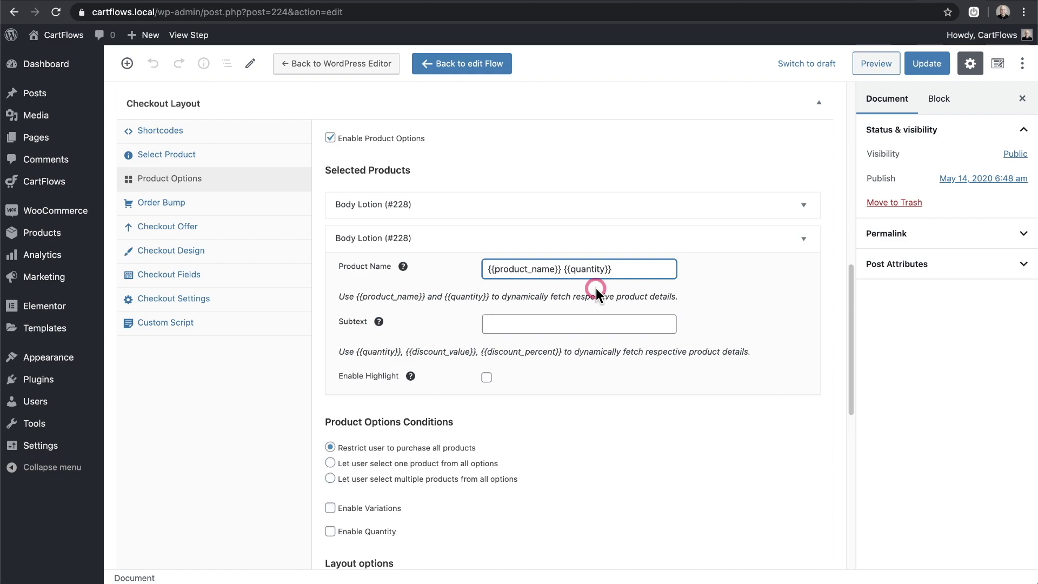
{"action": "left_click", "coordinate": [518, 325]}
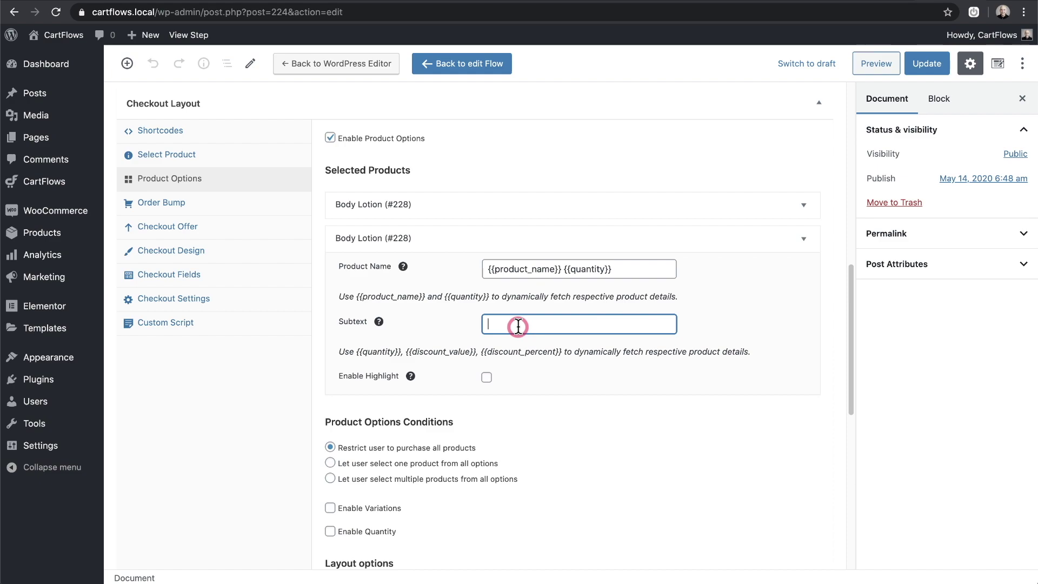
{"action": "type", "text": "Buy 2 Get 1 Free, Save {{discount_value}}"}
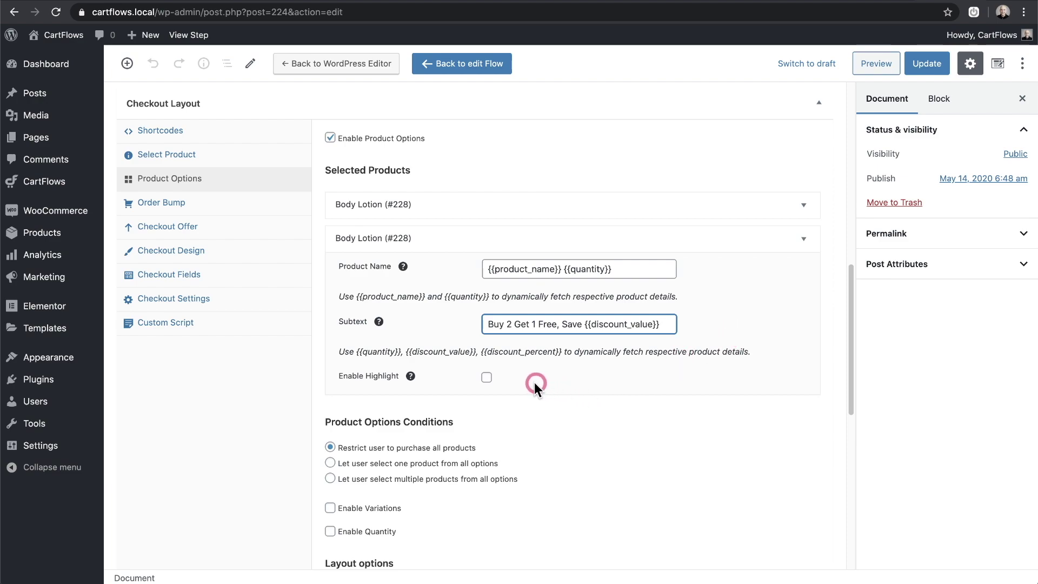
{"action": "left_click_drag", "start_coordinate": [341, 352], "coordinate": [591, 353]}
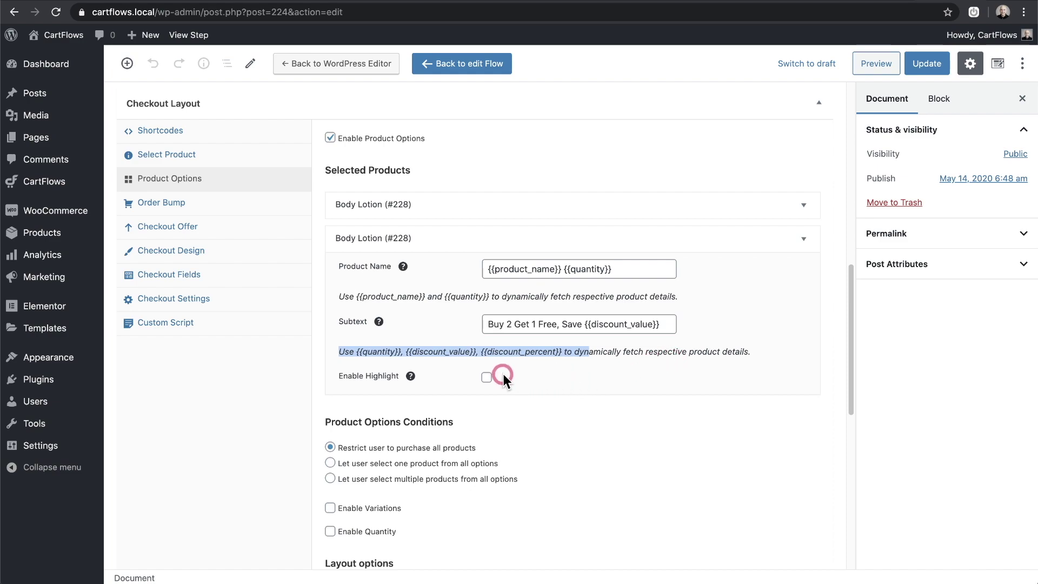
Enable Highlight on the second Body Lotion option with Highlight Text 'BEST OPTION'
{"action": "left_click", "coordinate": [809, 63]}
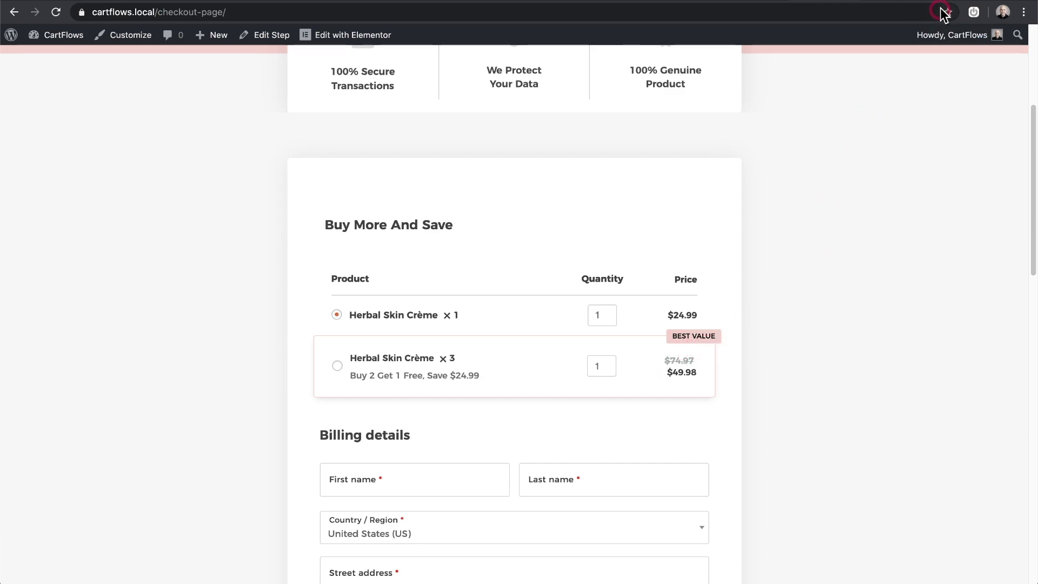
{"action": "key", "text": "ctrl+Tab"}
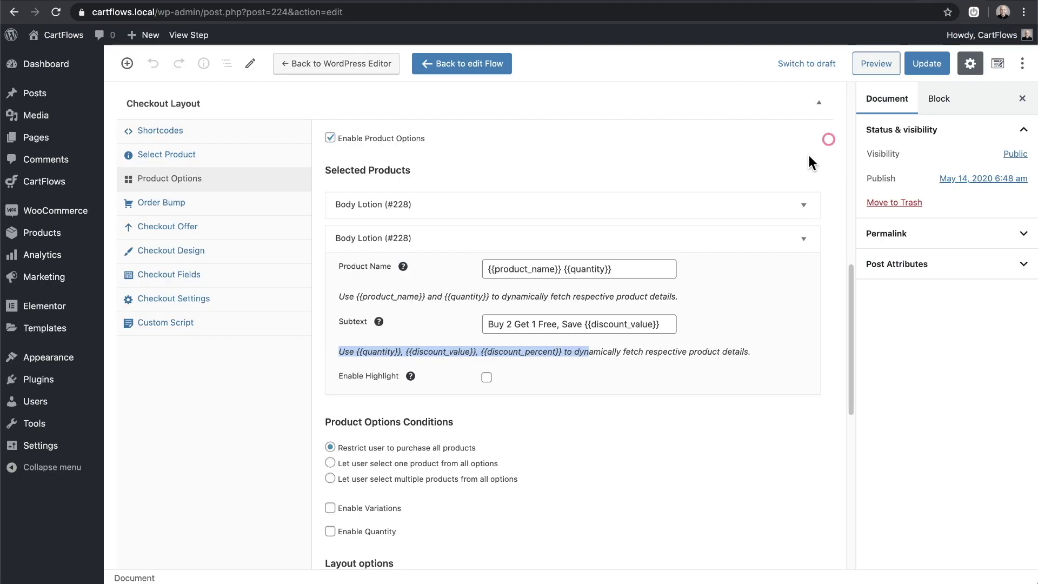
{"action": "left_click", "coordinate": [486, 378]}
{"action": "scroll", "coordinate": [486, 377], "scroll_direction": "down", "scroll_amount": 2}
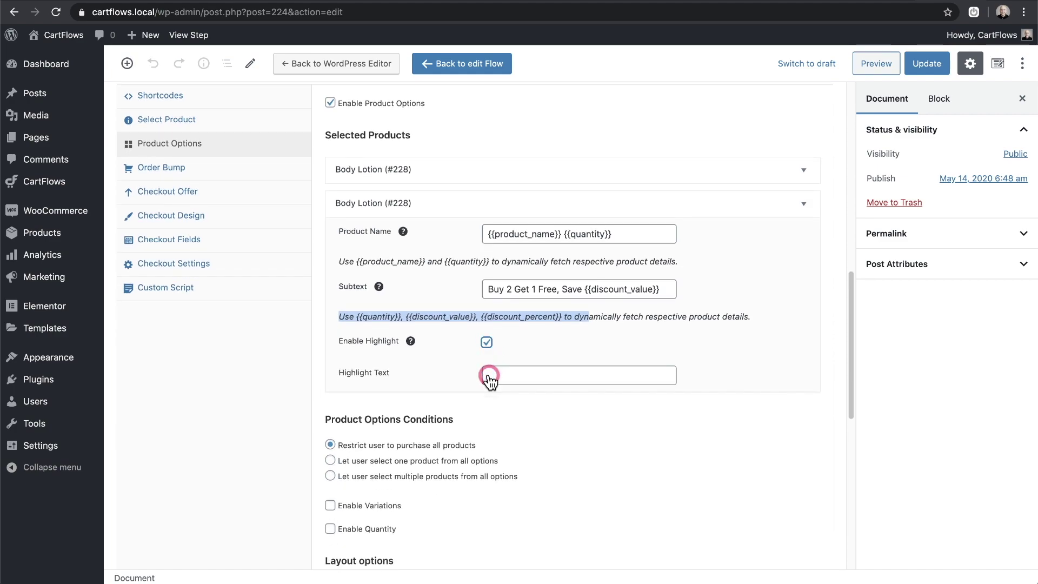
{"action": "left_click", "coordinate": [526, 350]}
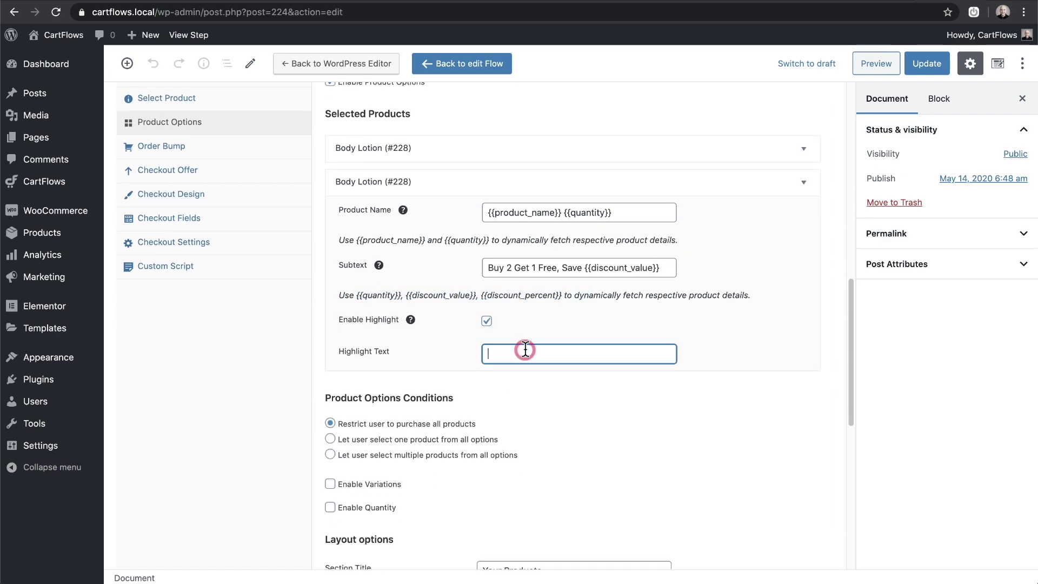
{"action": "type", "text": "BEST OPTION"}
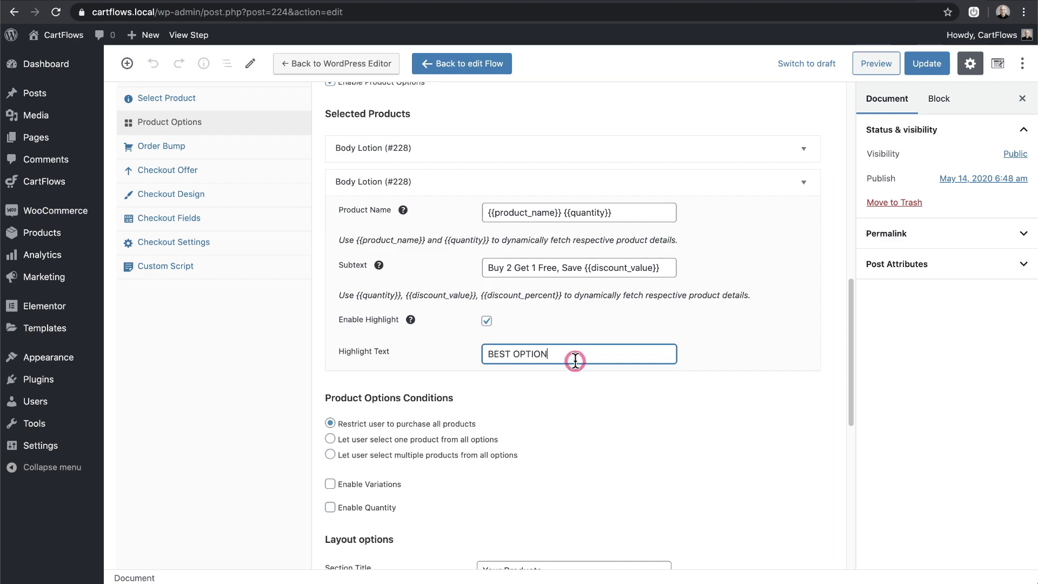
{"action": "scroll", "coordinate": [576, 362], "scroll_direction": "down", "scroll_amount": 3}
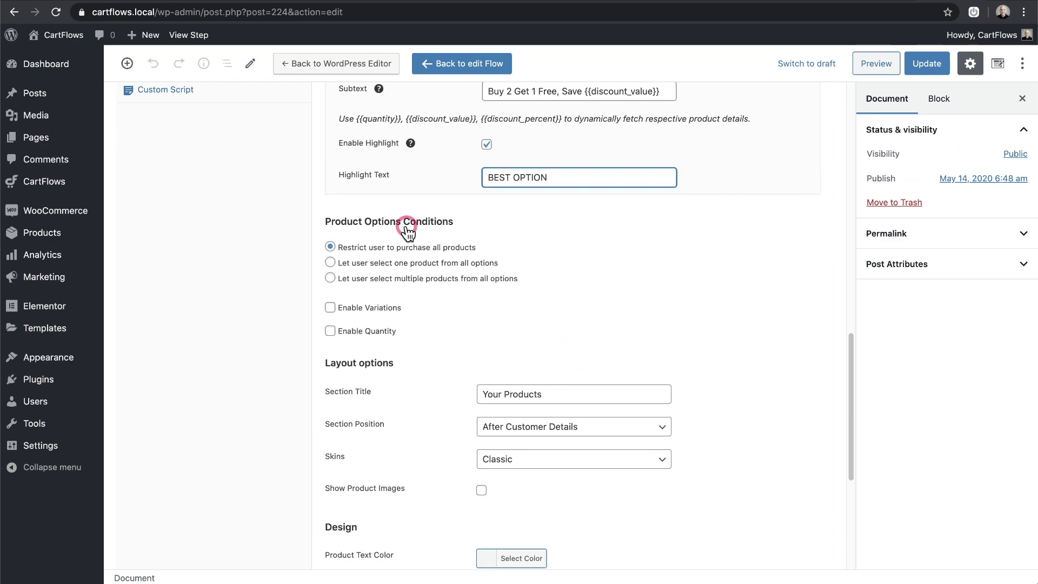
Choose 'Let user select one product from all options' and tick Enable Quantity
{"action": "left_click", "coordinate": [330, 263]}
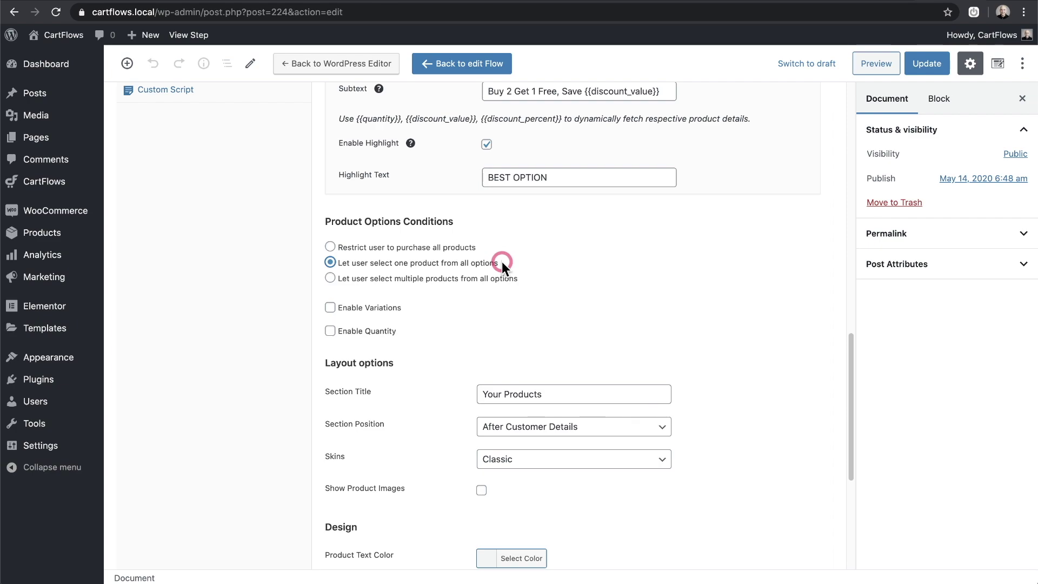
{"action": "scroll", "coordinate": [487, 271], "scroll_direction": "down", "scroll_amount": 2}
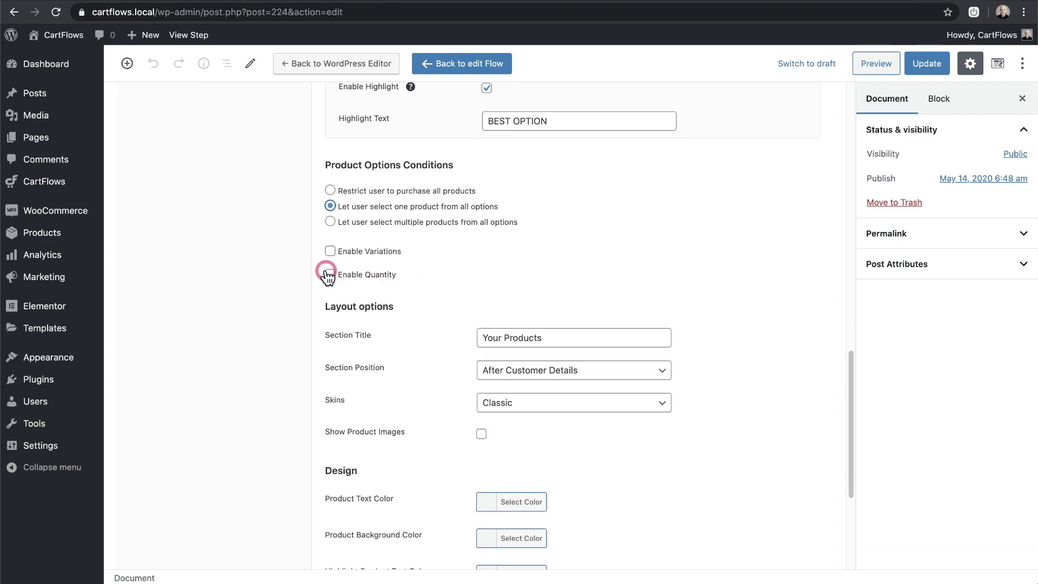
{"action": "left_click", "coordinate": [330, 275]}
{"action": "scroll", "coordinate": [408, 273], "scroll_direction": "down", "scroll_amount": 4}
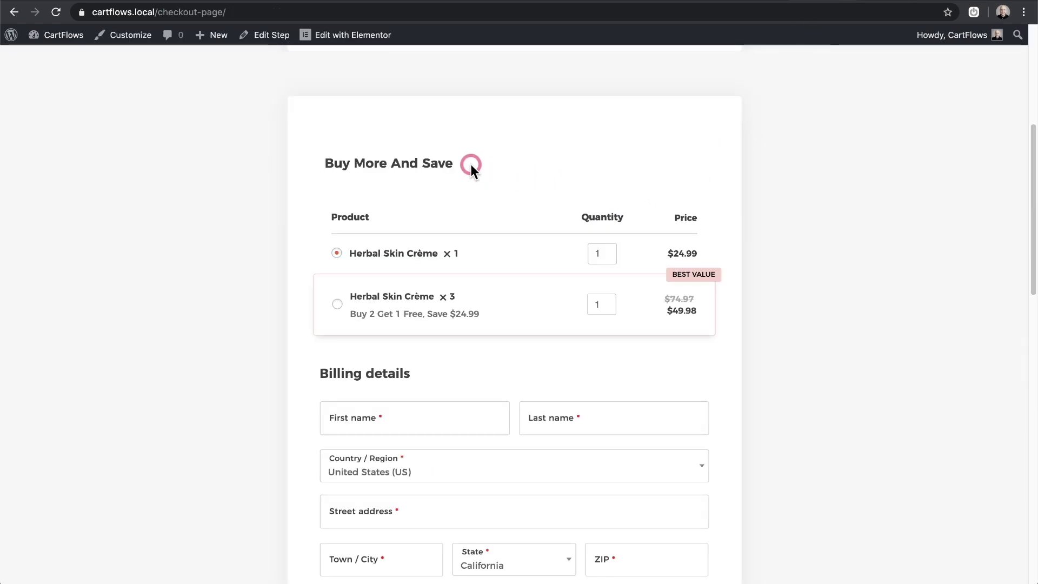
Change the section title from 'Your Products' to 'Buy More And Save'
{"action": "left_click_drag", "start_coordinate": [471, 163], "coordinate": [326, 163]}
{"action": "key", "text": "ctrl+c"}
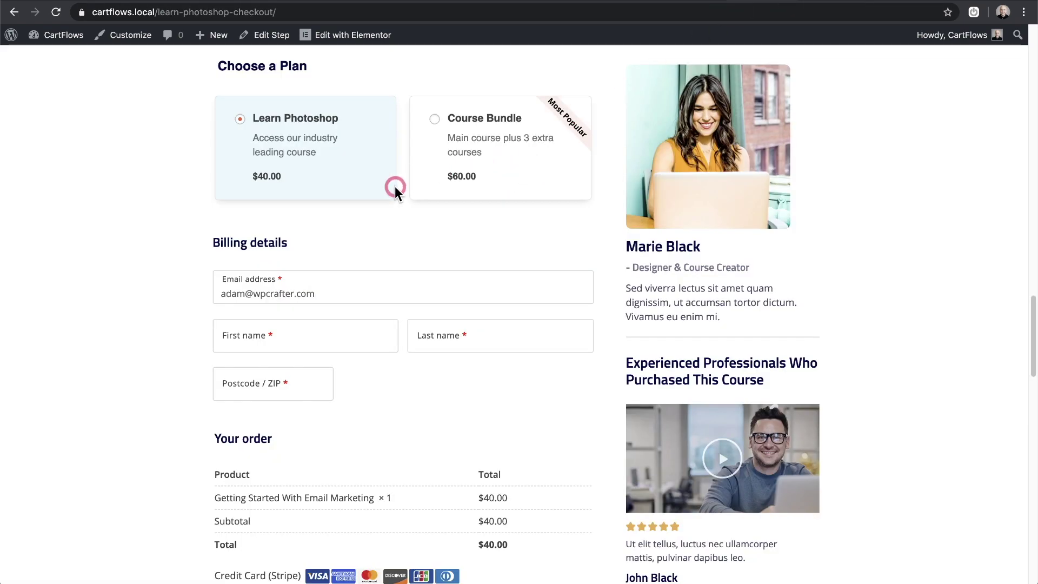
{"action": "scroll", "coordinate": [394, 186], "scroll_direction": "up", "scroll_amount": 3}
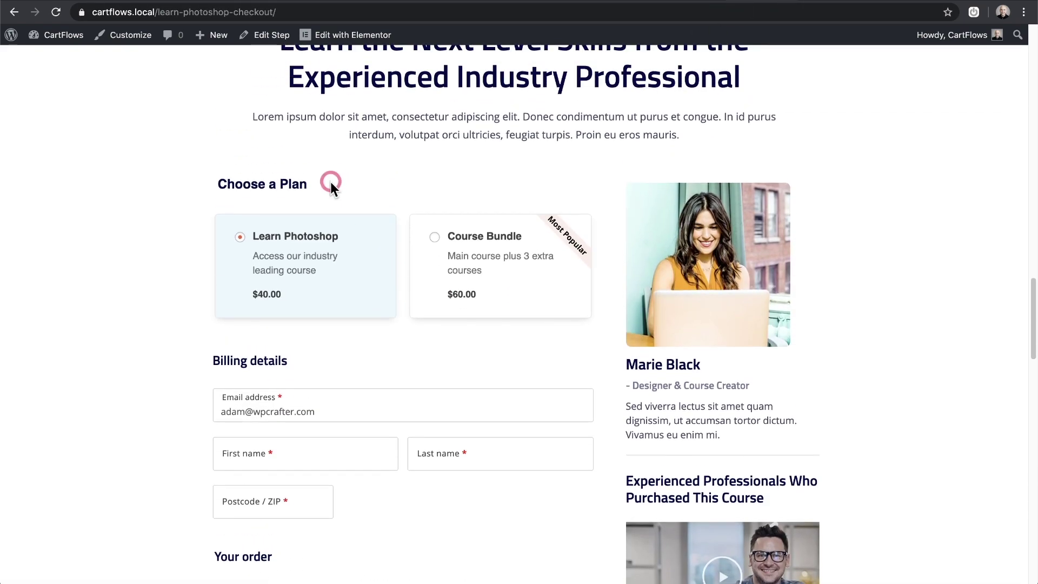
{"action": "left_click_drag", "start_coordinate": [331, 185], "coordinate": [222, 184]}
{"action": "left_click", "coordinate": [465, 175]}
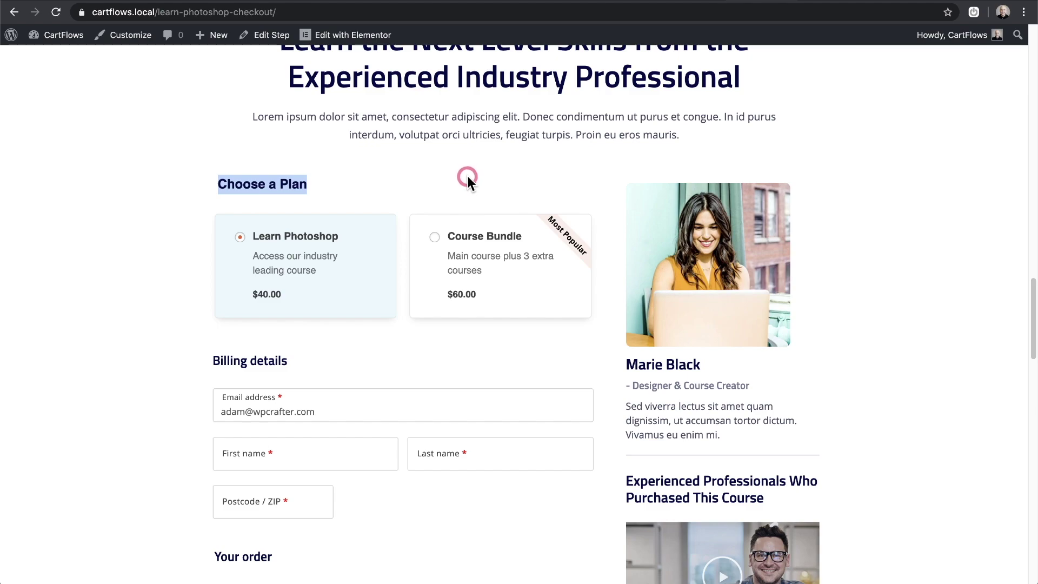
{"action": "left_click", "coordinate": [871, 97]}
{"action": "left_click", "coordinate": [687, 182]}
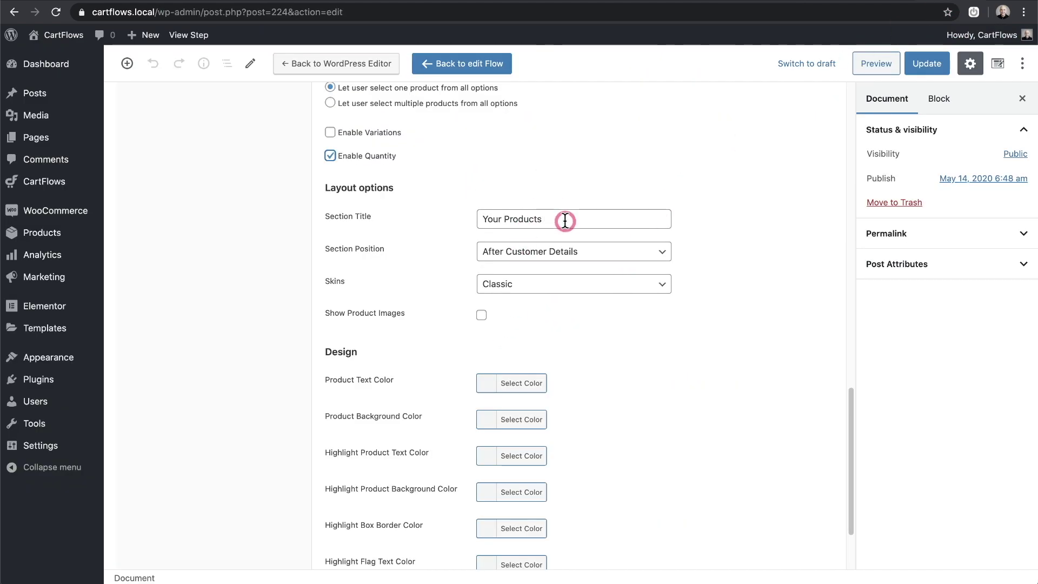
{"action": "left_click_drag", "start_coordinate": [563, 220], "coordinate": [472, 216]}
{"action": "key", "text": "BackSpace"}
{"action": "key", "text": "ctrl+v"}
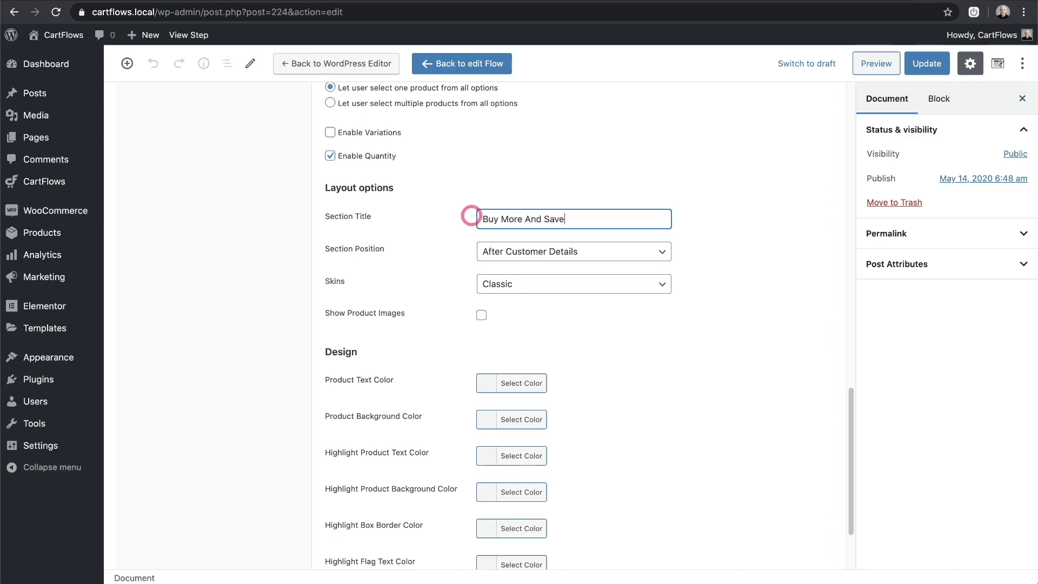
Set Section Position to Before Checkout Section
{"action": "left_click", "coordinate": [648, 253]}
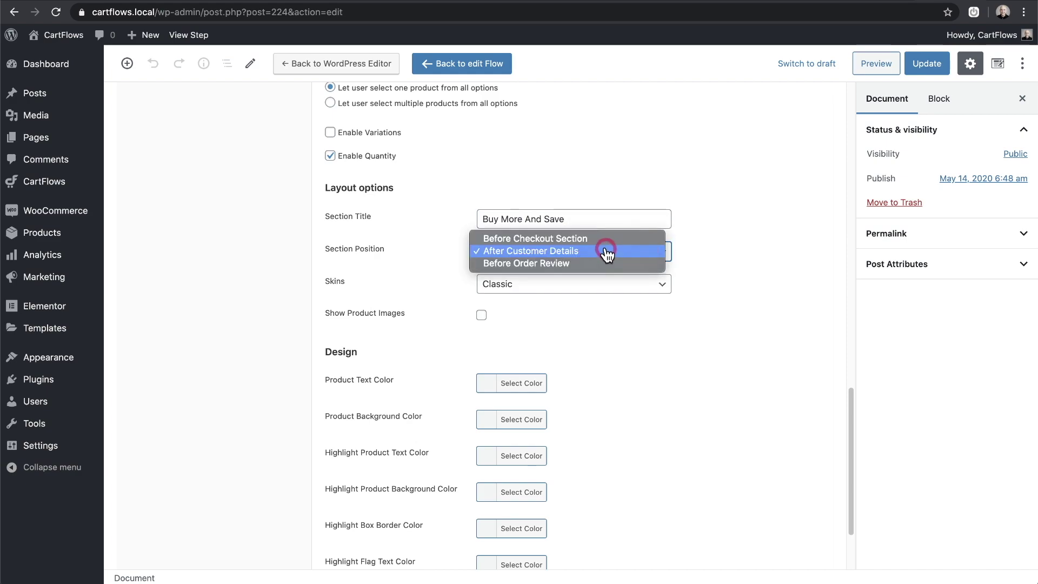
{"action": "left_click", "coordinate": [604, 241]}
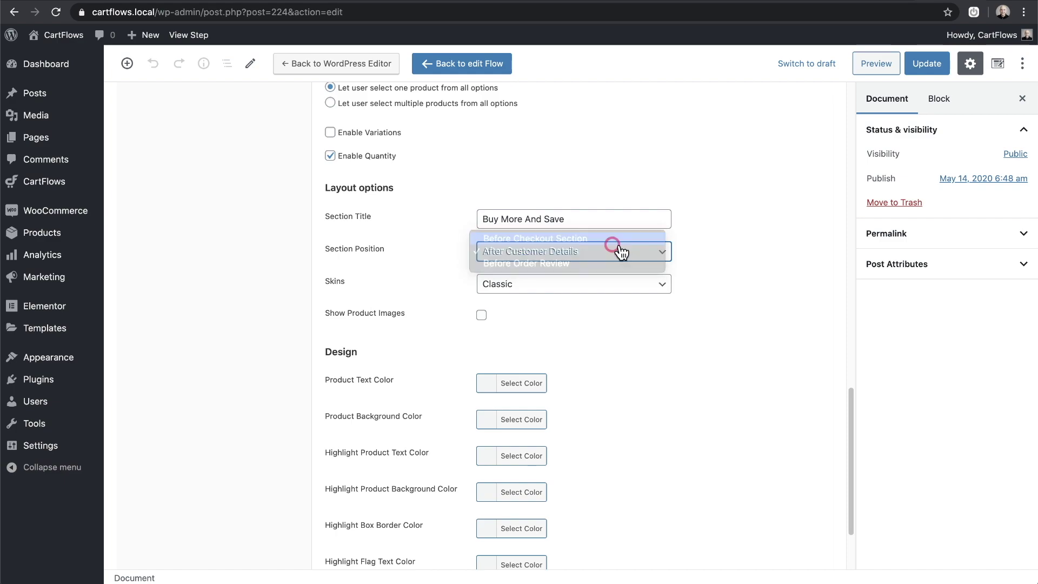
{"action": "left_click", "coordinate": [725, 265]}
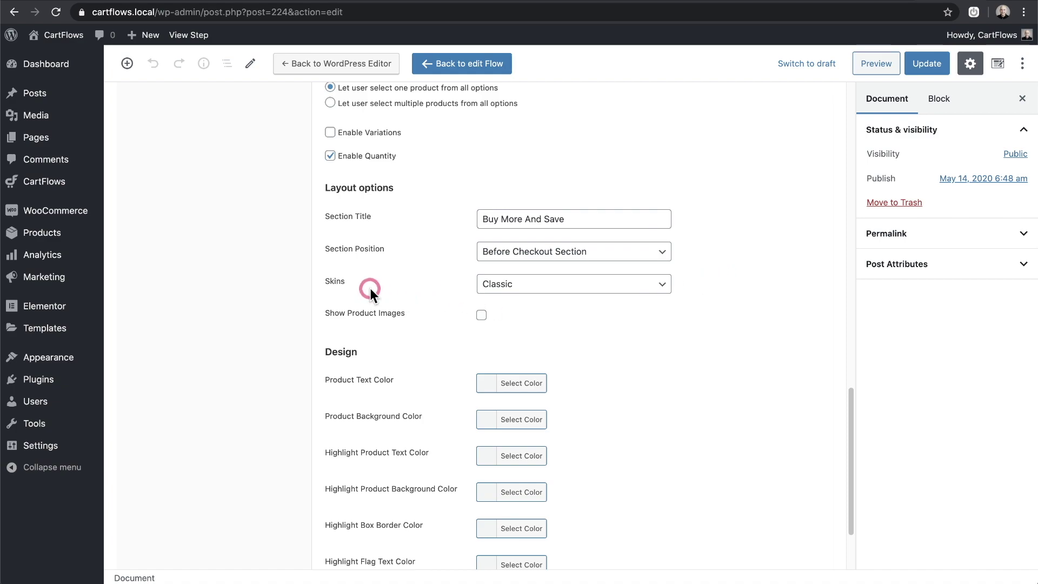
Check the skin options and compare the live Herbal Skin Crème and learn-photoshop checkout examples
{"action": "left_click", "coordinate": [665, 284]}
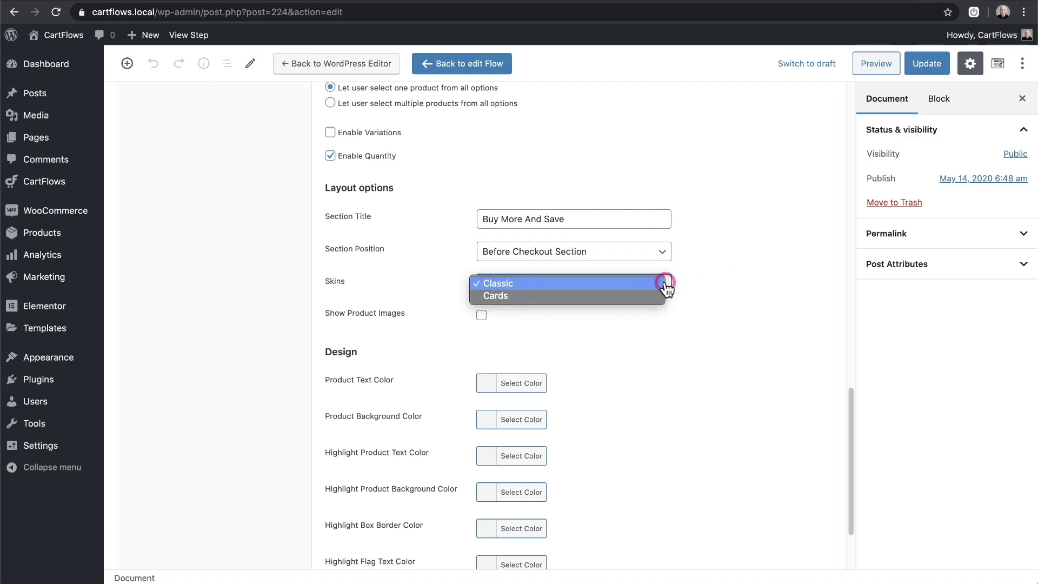
{"action": "left_click", "coordinate": [827, 3]}
{"action": "left_click", "coordinate": [825, 3]}
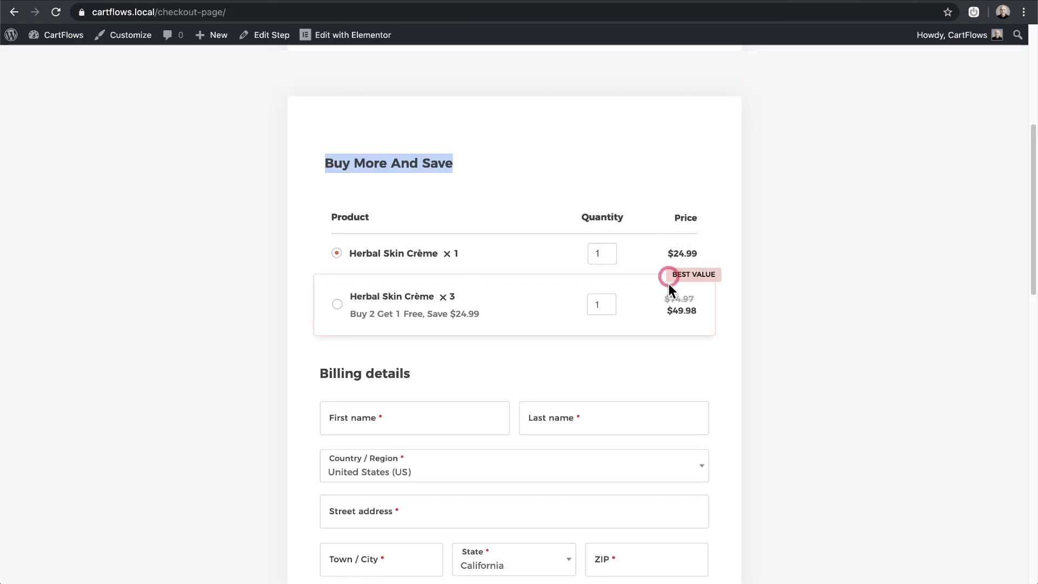
{"action": "left_click", "coordinate": [749, 3]}
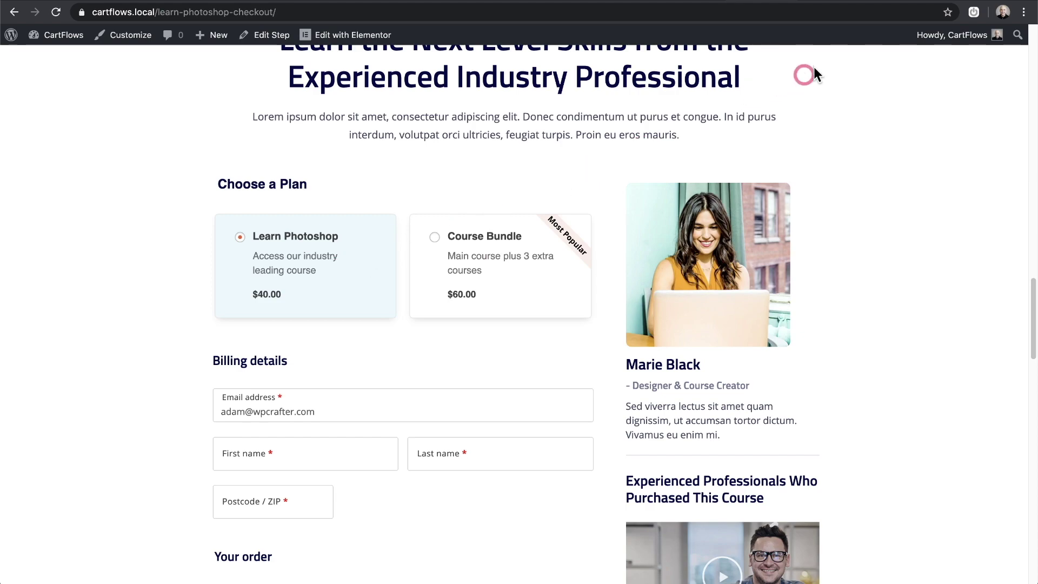
{"action": "left_click", "coordinate": [954, 2]}
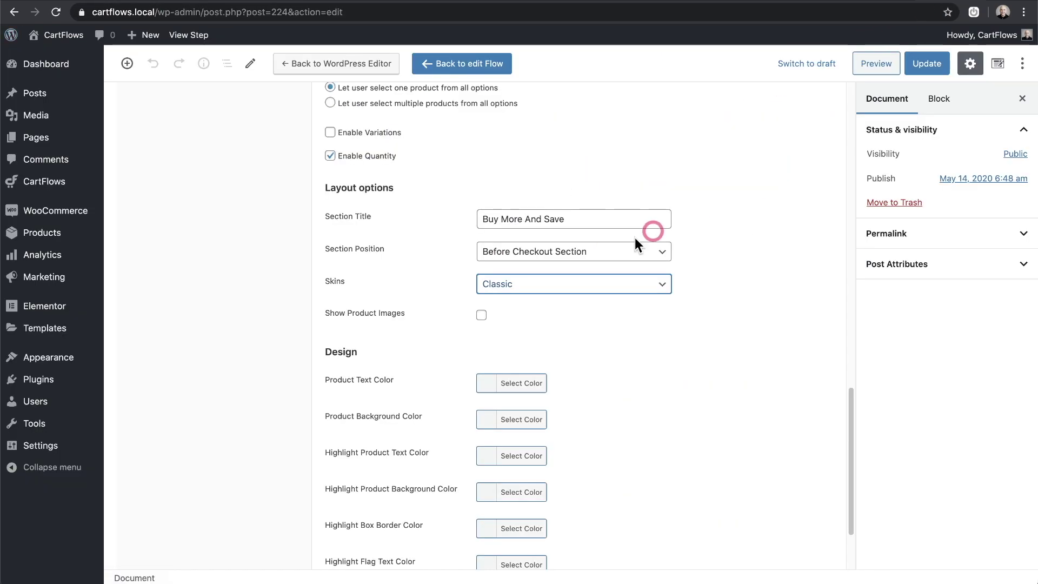
Keep the Classic skin and save the checkout step's layout settings
{"action": "left_click", "coordinate": [547, 283]}
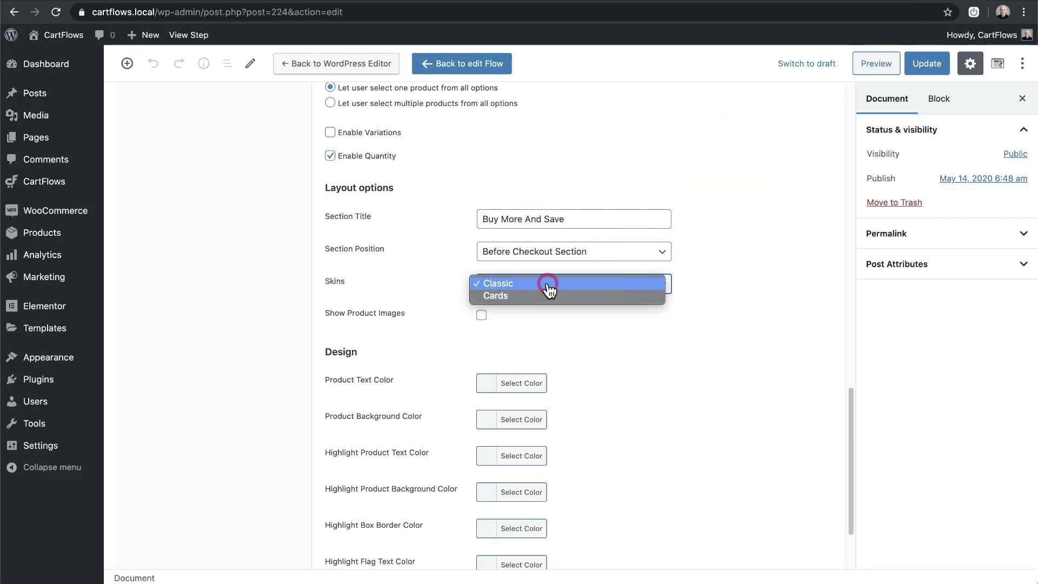
{"action": "left_click", "coordinate": [549, 285]}
{"action": "left_click", "coordinate": [503, 313]}
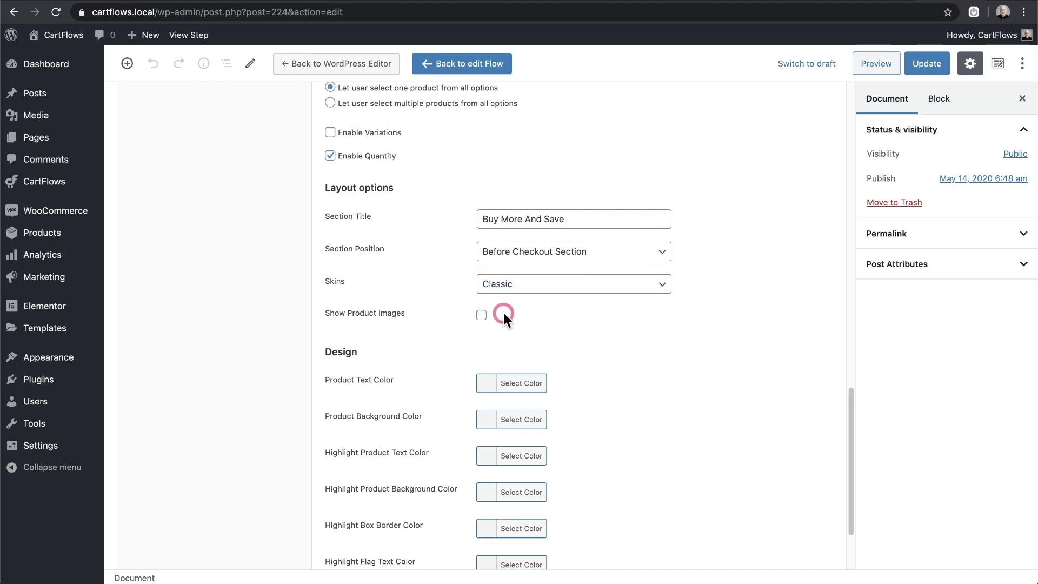
{"action": "scroll", "coordinate": [600, 318], "scroll_direction": "down", "scroll_amount": 3}
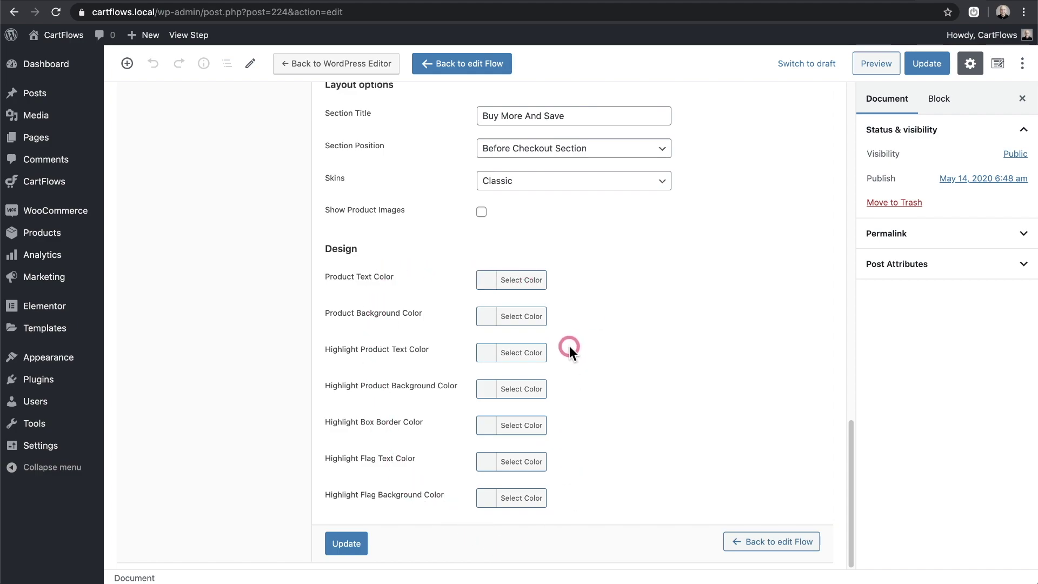
{"action": "left_click", "coordinate": [351, 538]}
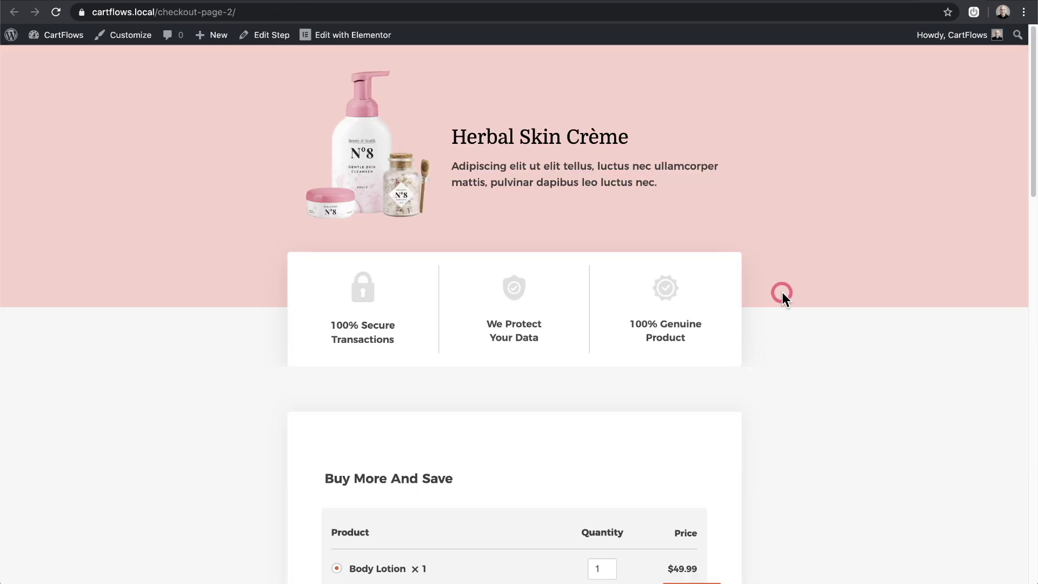
Review the live Buy More And Save section and its heading on the front-end checkout
{"action": "scroll", "coordinate": [782, 292], "scroll_direction": "down", "scroll_amount": 5}
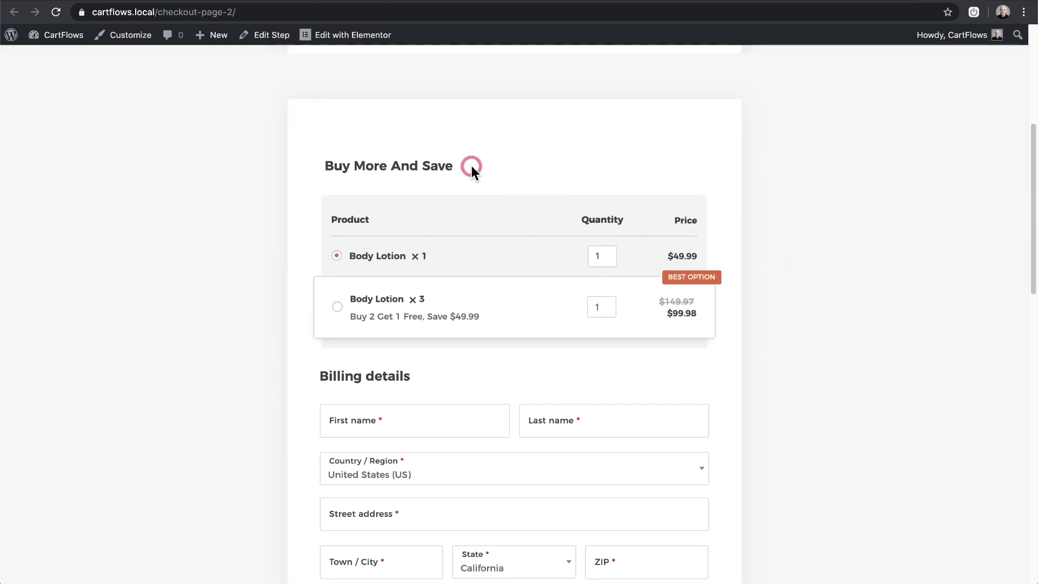
{"action": "left_click_drag", "start_coordinate": [472, 168], "coordinate": [324, 169]}
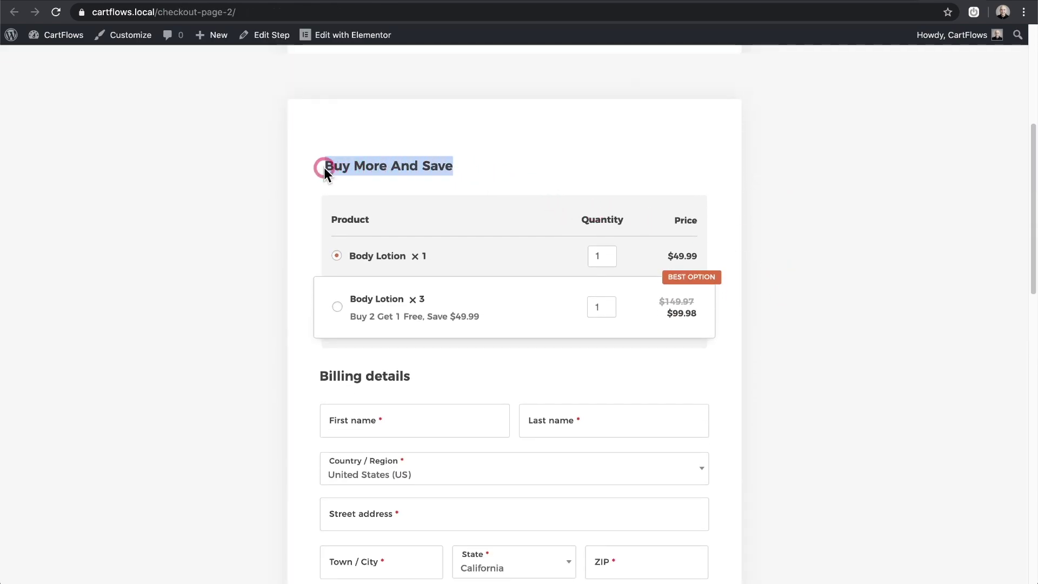
{"action": "left_click", "coordinate": [583, 196]}
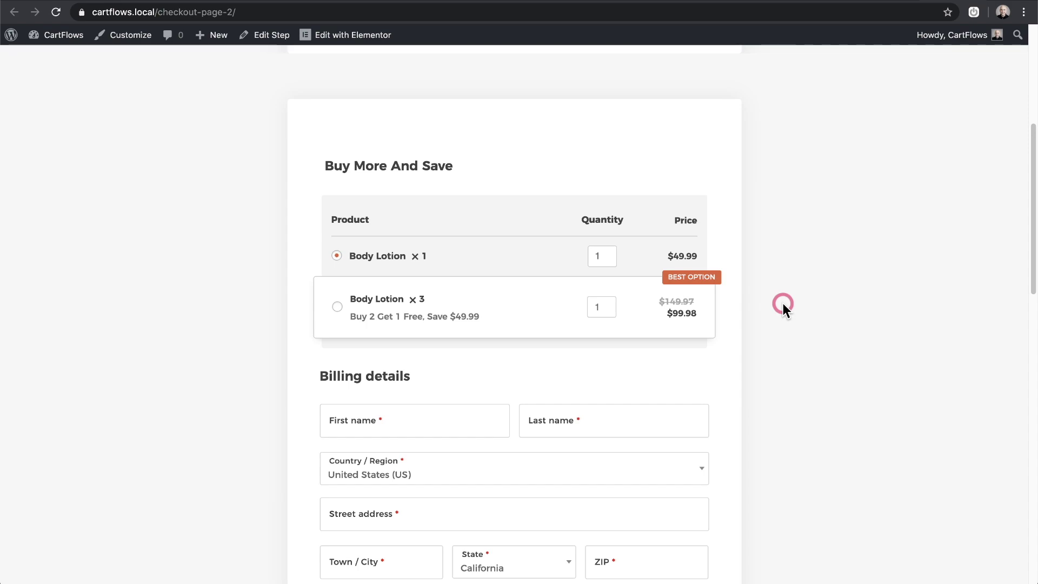
Set Product Background Color to white, save, and reload the live checkout to confirm
{"action": "left_click", "coordinate": [890, 2]}
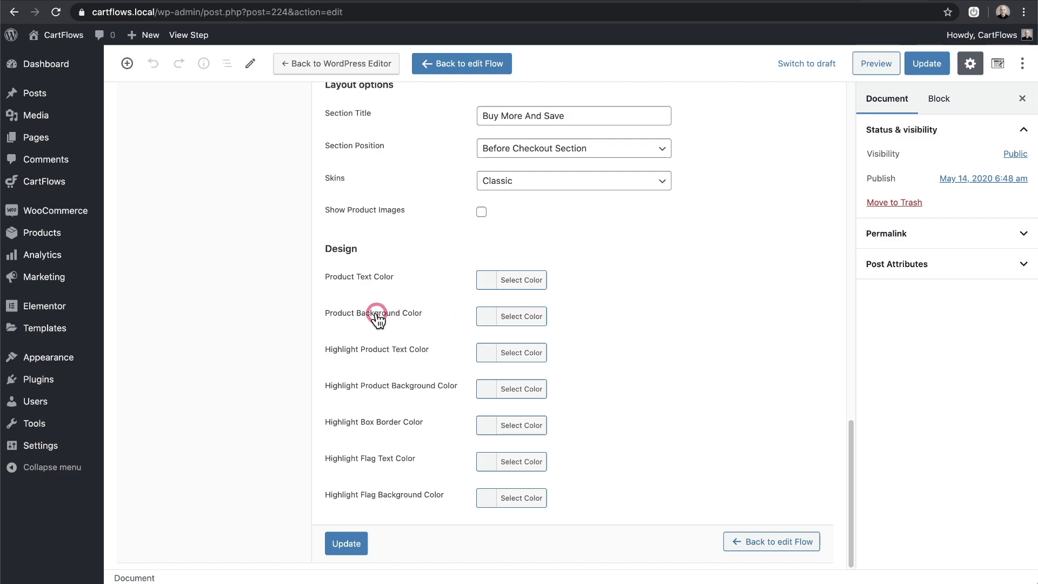
{"action": "left_click", "coordinate": [528, 317]}
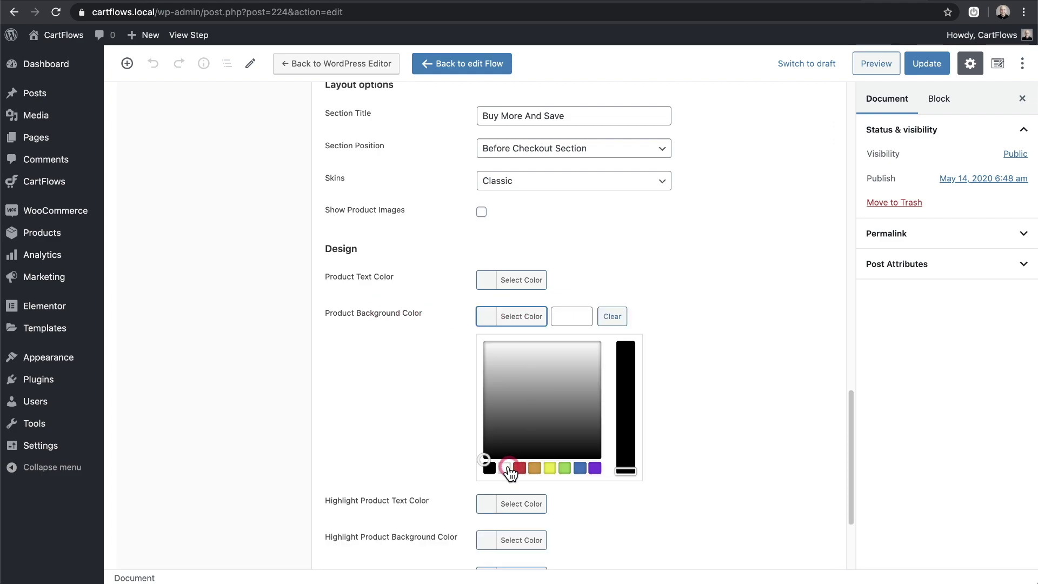
{"action": "left_click", "coordinate": [504, 468]}
{"action": "left_click", "coordinate": [378, 377]}
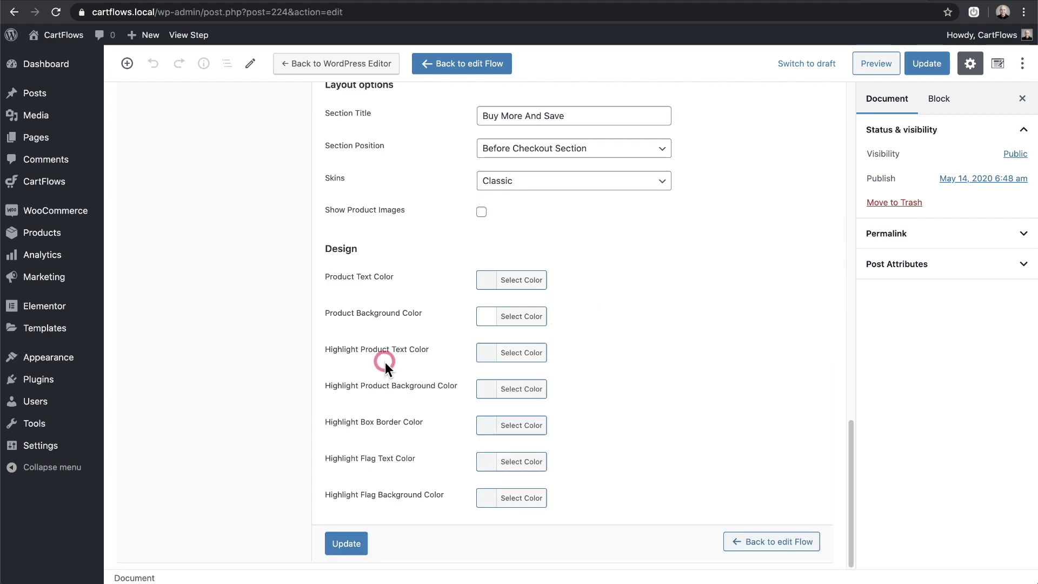
{"action": "left_click", "coordinate": [350, 544]}
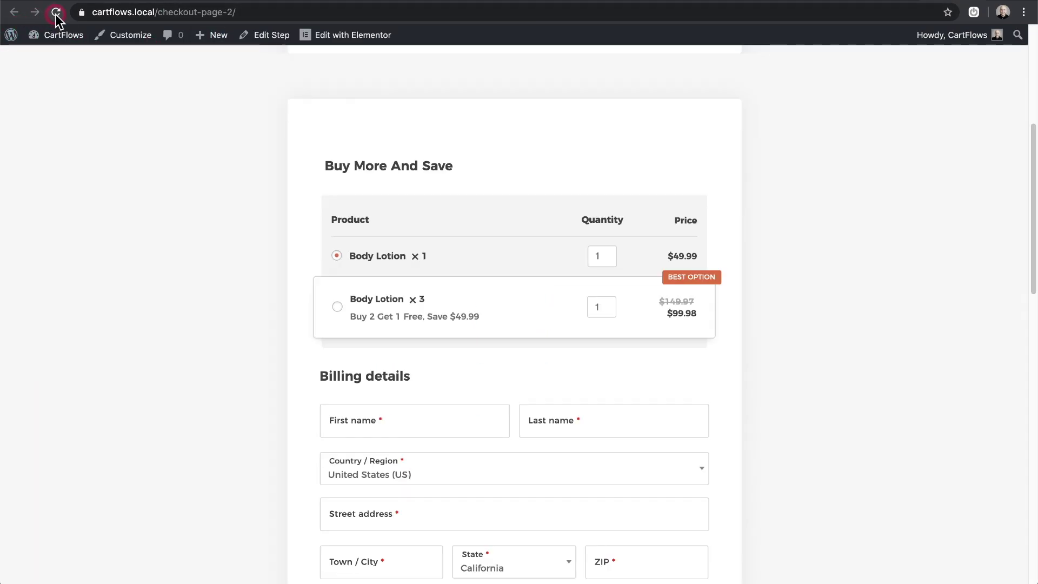
{"action": "left_click", "coordinate": [771, 188]}
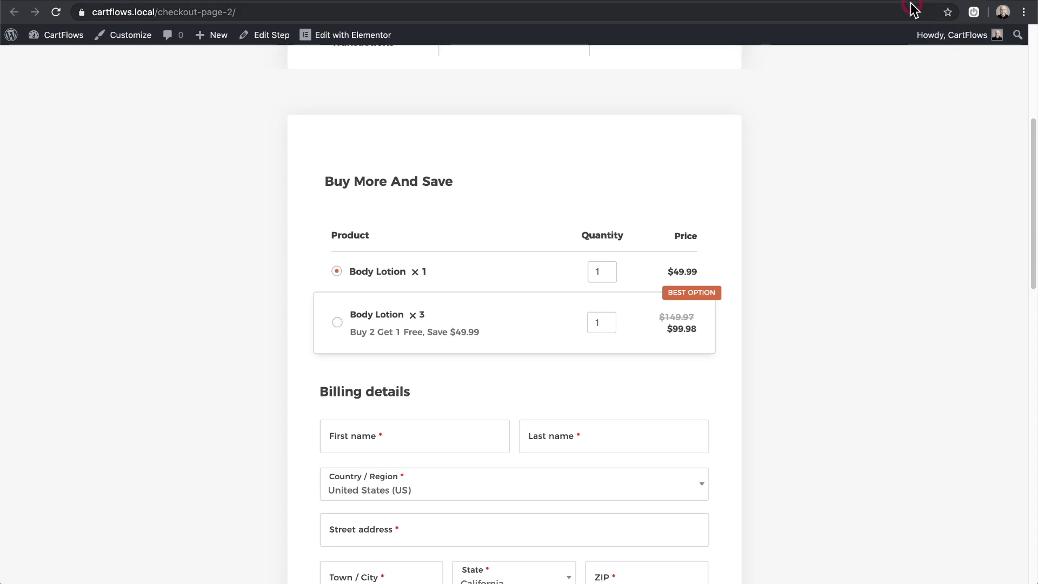
{"action": "left_click", "coordinate": [887, 6]}
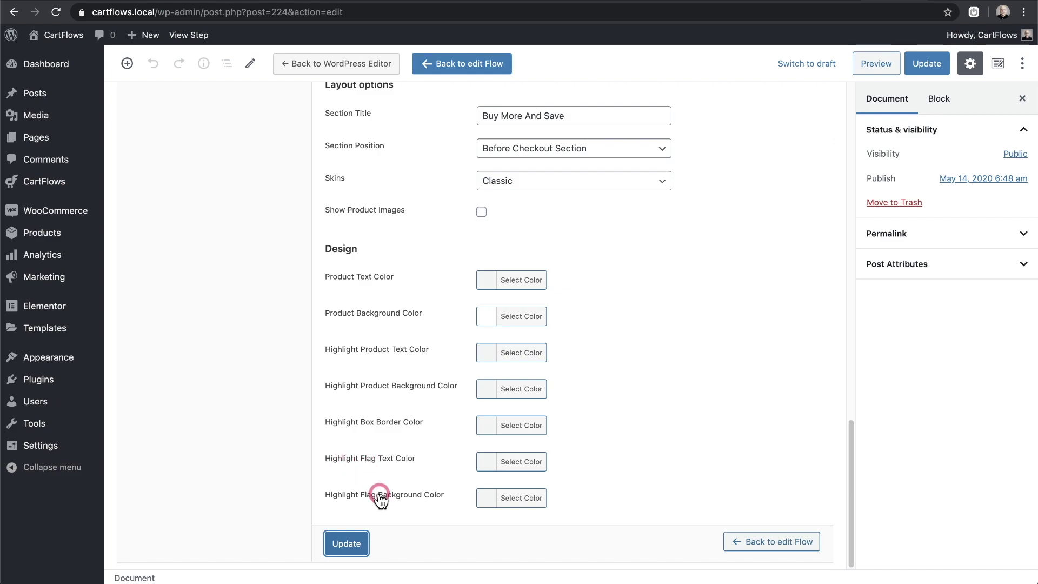
Set the highlight flag background to purple, save, and reload the live Body Lotion checkout
{"action": "left_click", "coordinate": [526, 500]}
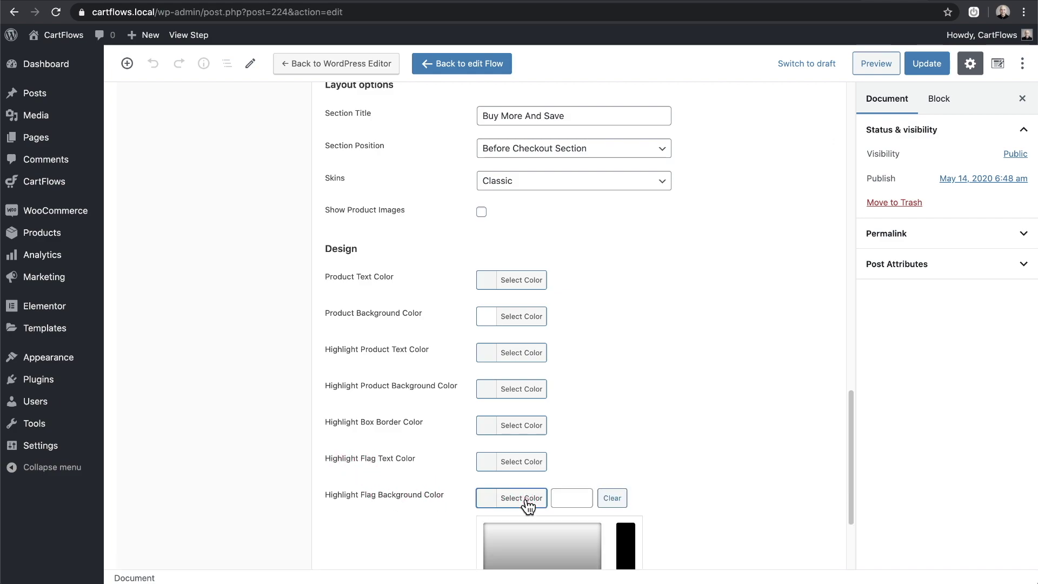
{"action": "scroll", "coordinate": [583, 482], "scroll_direction": "down", "scroll_amount": 3}
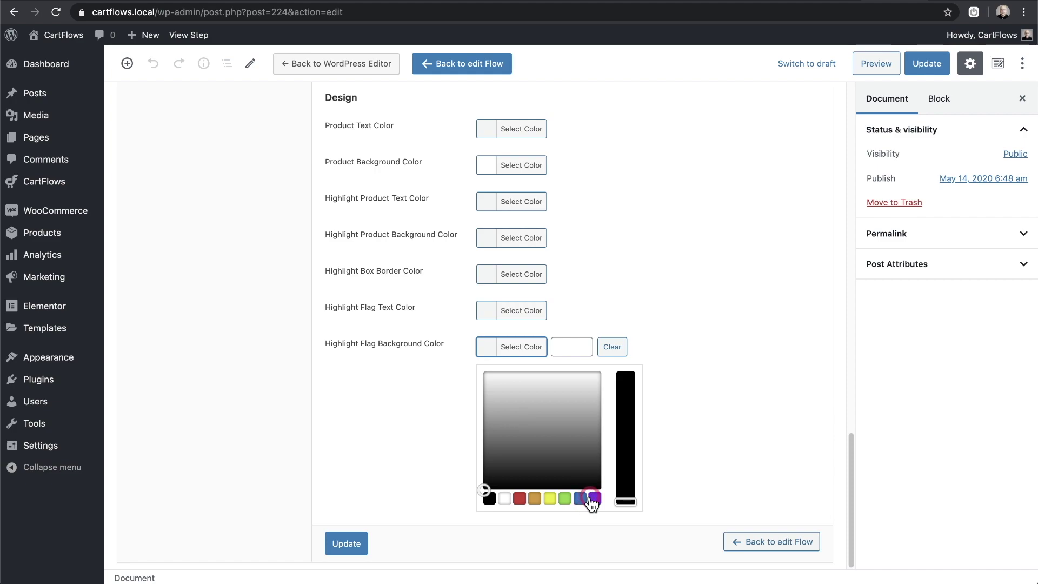
{"action": "left_click", "coordinate": [595, 498]}
{"action": "mouse_move", "coordinate": [571, 386]}
{"action": "left_mouse_down"}
{"action": "mouse_move", "coordinate": [581, 421]}
{"action": "mouse_move", "coordinate": [579, 378]}
{"action": "left_mouse_up"}
{"action": "left_click", "coordinate": [694, 346]}
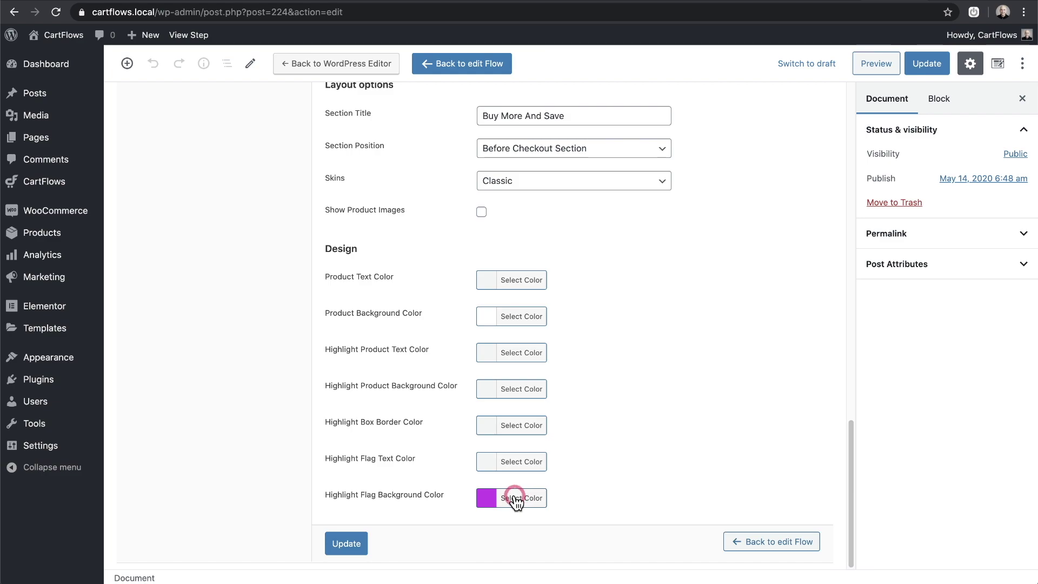
{"action": "left_click", "coordinate": [354, 542]}
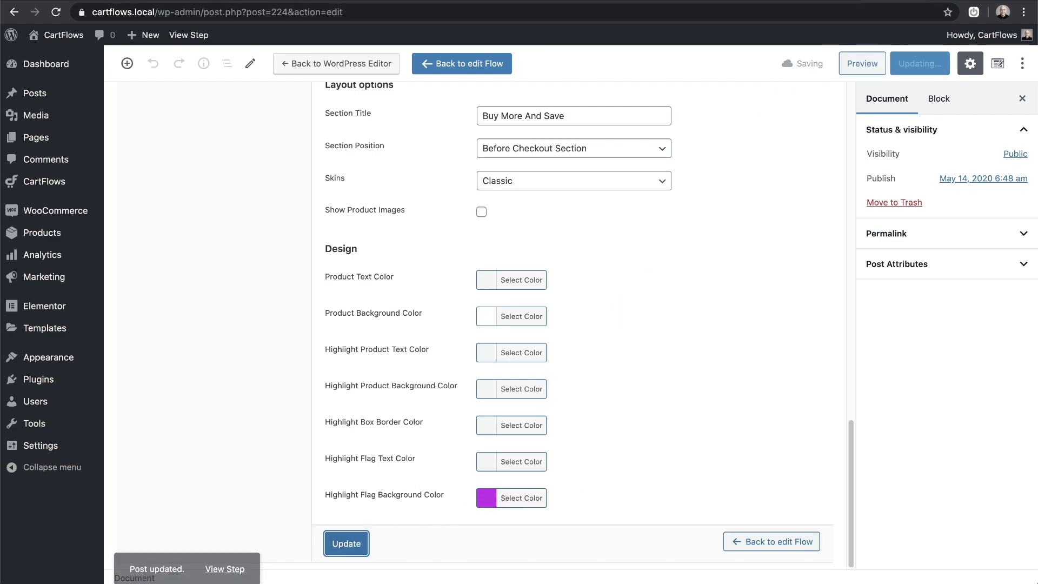
{"action": "left_click", "coordinate": [56, 12]}
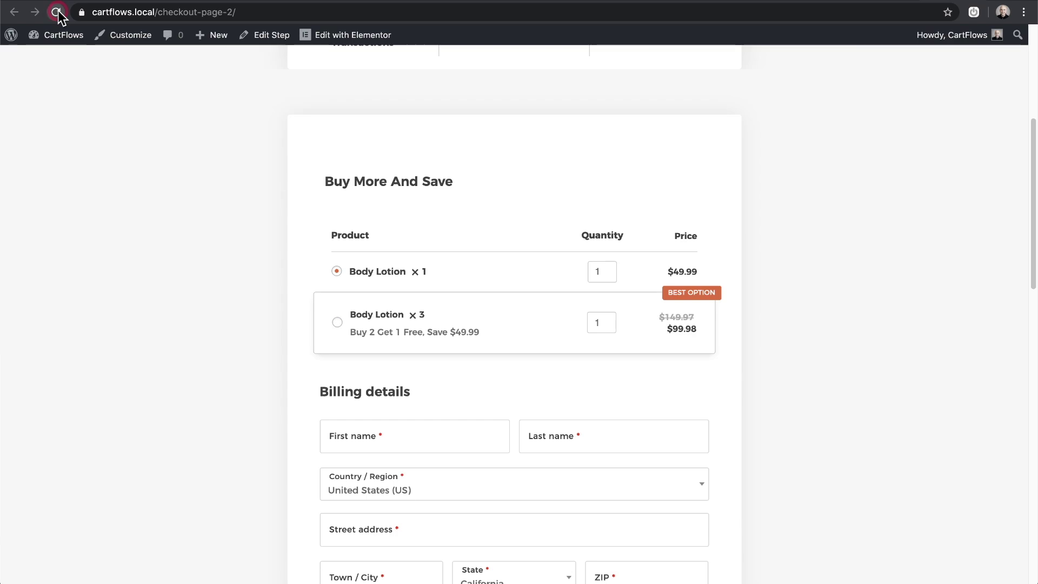
{"action": "left_click", "coordinate": [132, 232]}
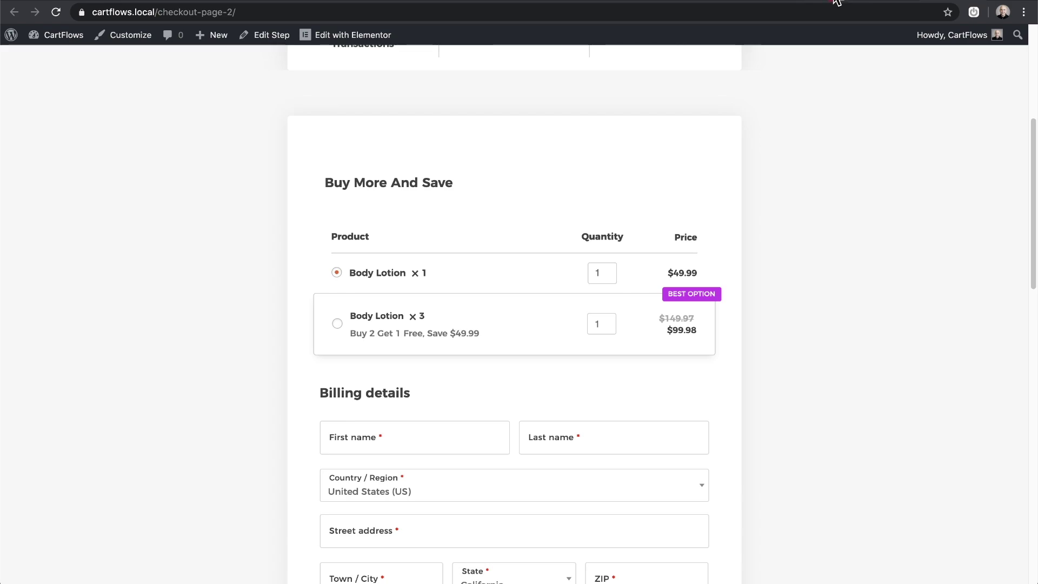
Switch to the Herbal Skin Crème checkout to compare its BEST VALUE flag
{"action": "key", "text": "ctrl+Tab"}
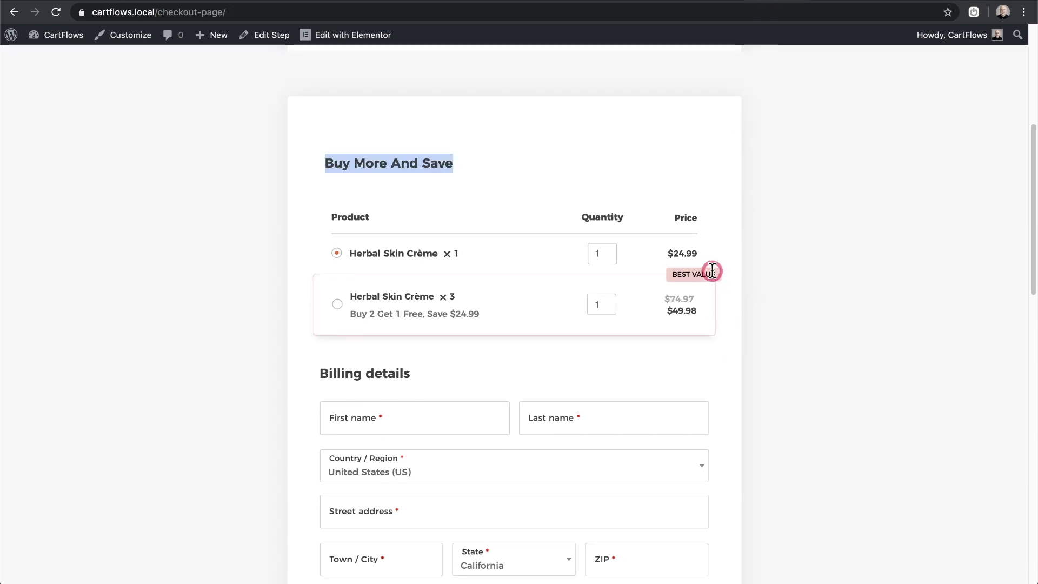